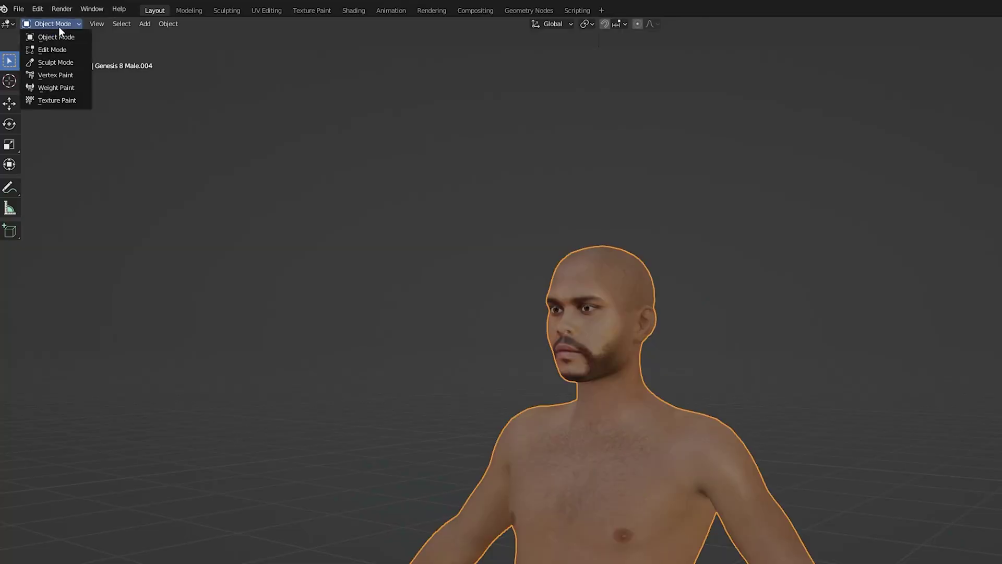
Duplicate the top-of-head faces in place and separate them into a new scalp cap object.
{"action": "left_click", "coordinate": [52, 49]}
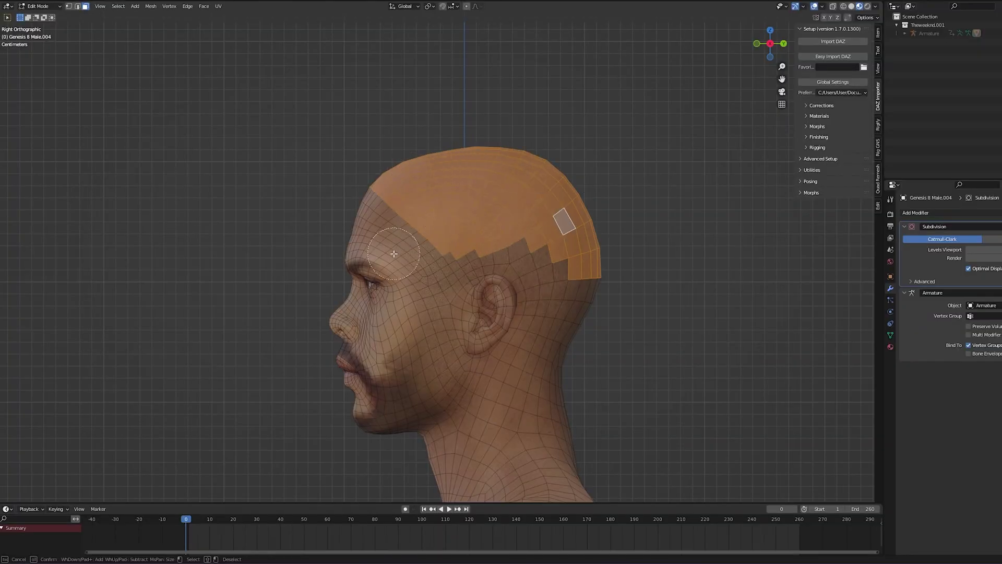
{"action": "middle_click_drag", "start_coordinate": [587, 321], "coordinate": [626, 273]}
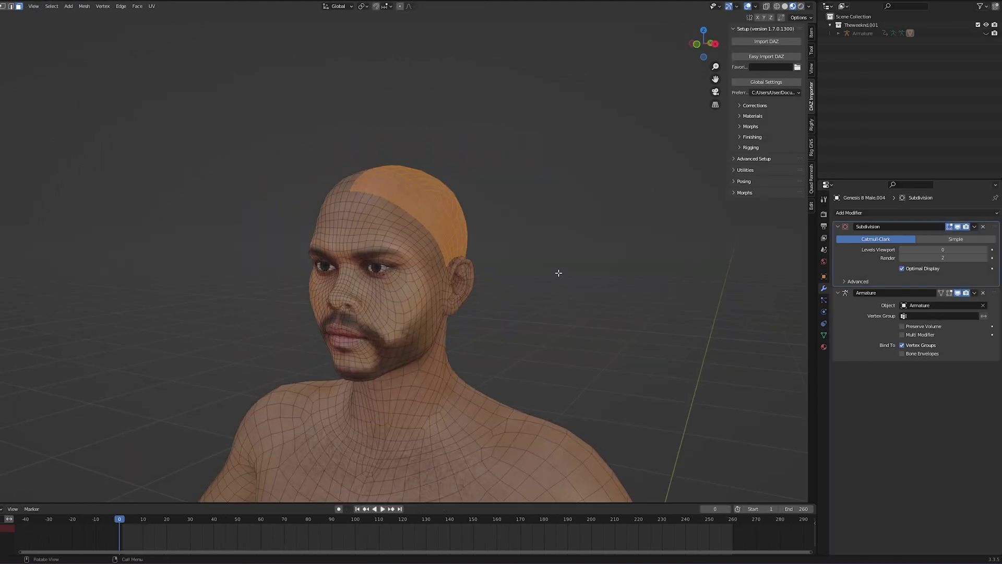
{"action": "key", "text": "shift+d"}
{"action": "right_click", "coordinate": [615, 253]}
{"action": "key", "text": "p"}
{"action": "left_click", "coordinate": [614, 250]}
{"action": "key", "text": "Tab"}
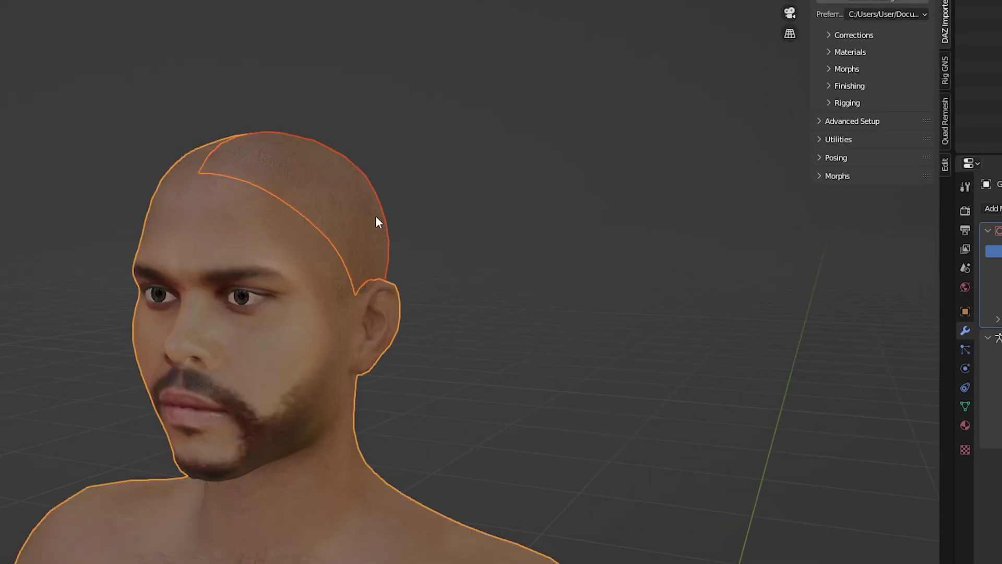
Rename the separated cap object to 'Scalp'.
{"action": "left_click", "coordinate": [455, 214]}
{"action": "double_click", "coordinate": [833, 98]}
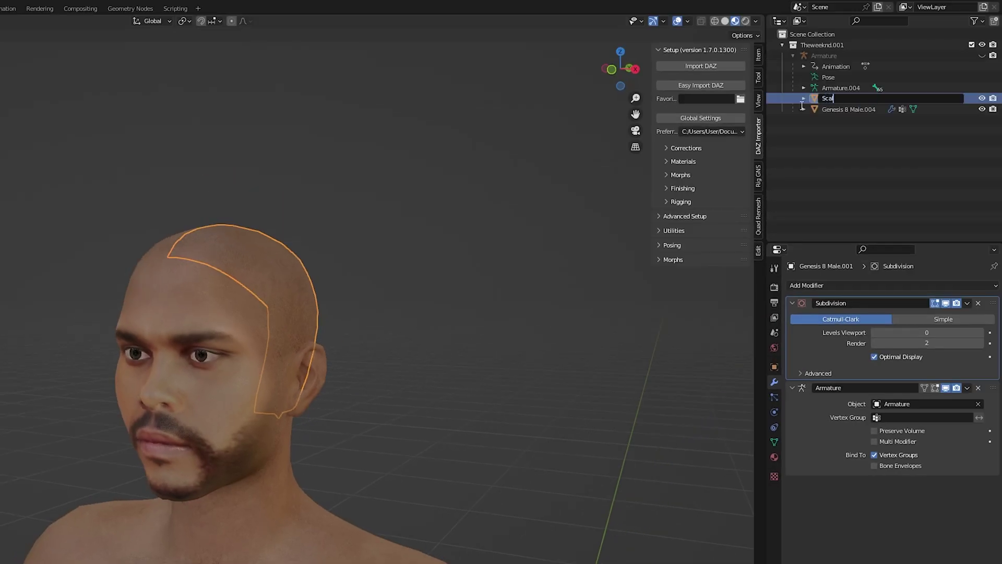
{"action": "type", "text": "Scalp"}
{"action": "key", "text": "Return"}
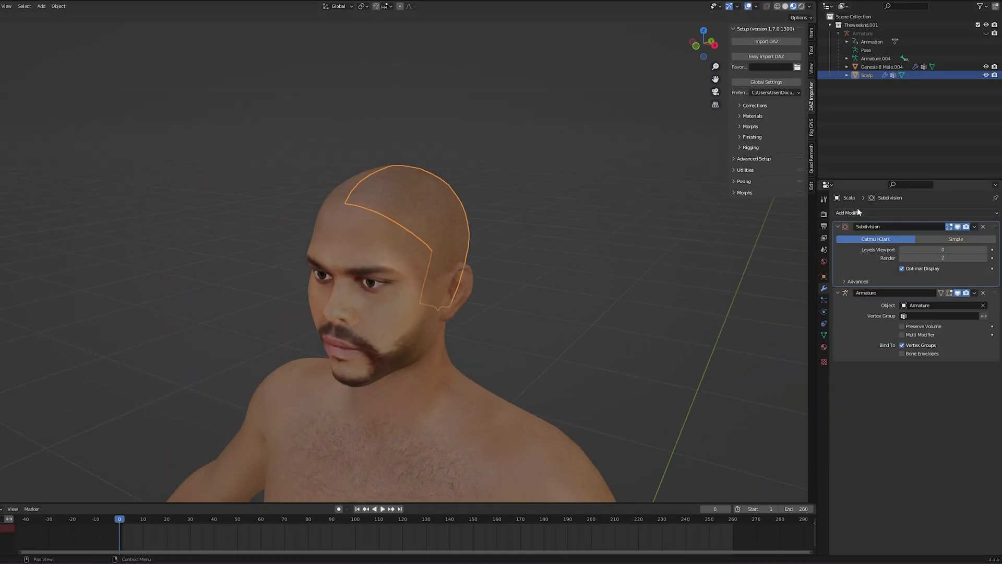
Add Mirror and Shrinkwrap modifiers: target Genesis 8 Male.004, Above Surface, 0.001 offset.
{"action": "left_click", "coordinate": [857, 211]}
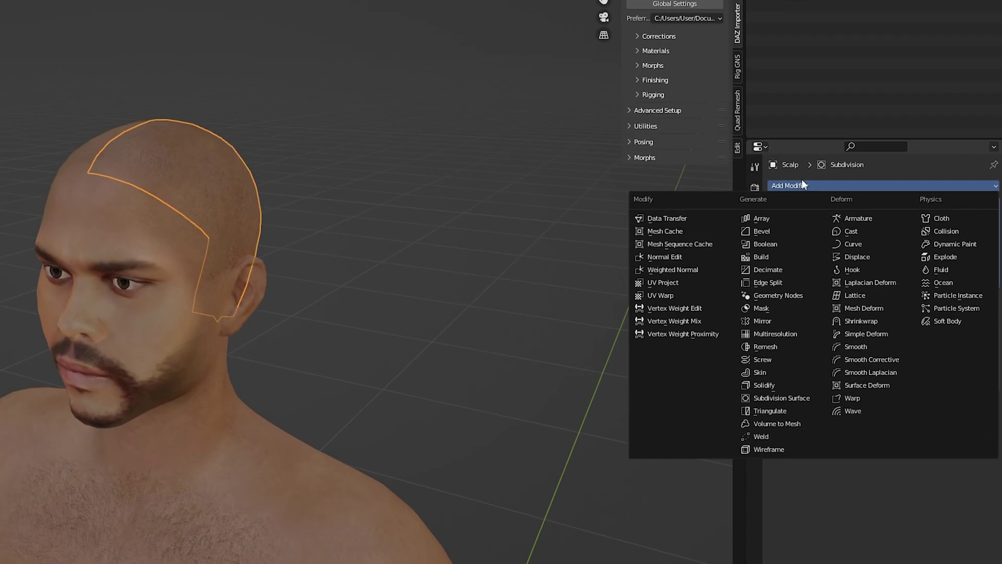
{"action": "left_click", "coordinate": [790, 320]}
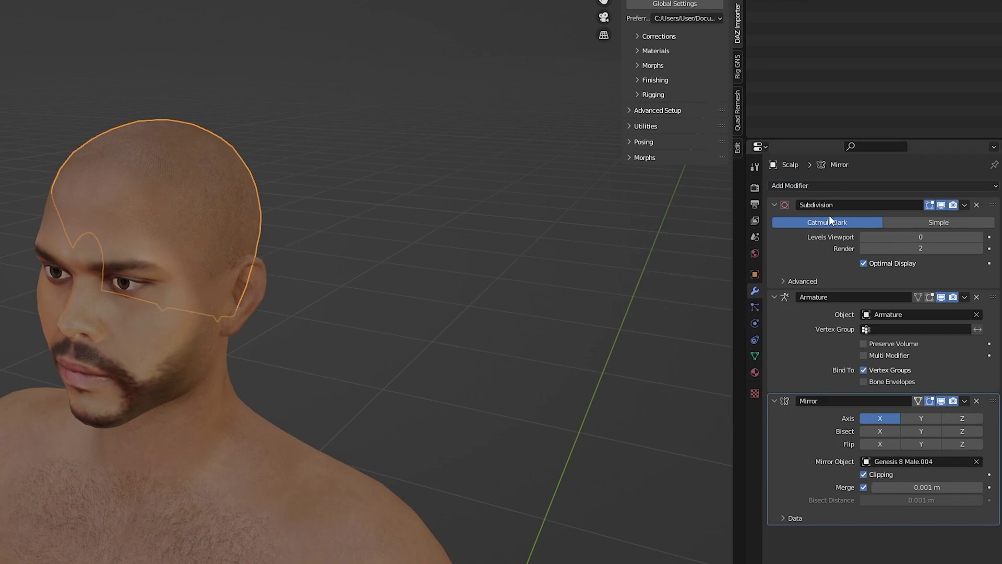
{"action": "left_click", "coordinate": [833, 186]}
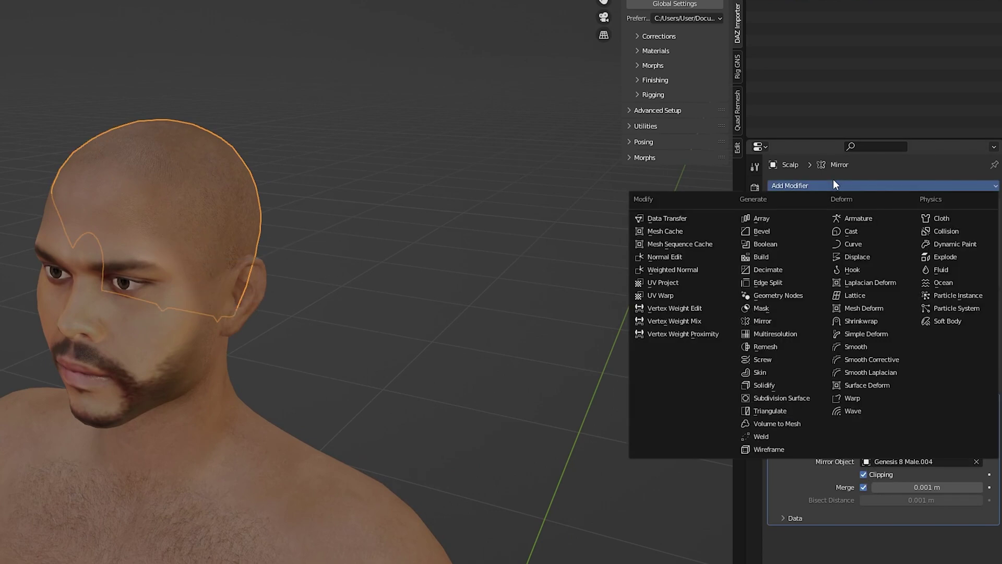
{"action": "left_click", "coordinate": [867, 324]}
{"action": "left_click", "coordinate": [976, 494]}
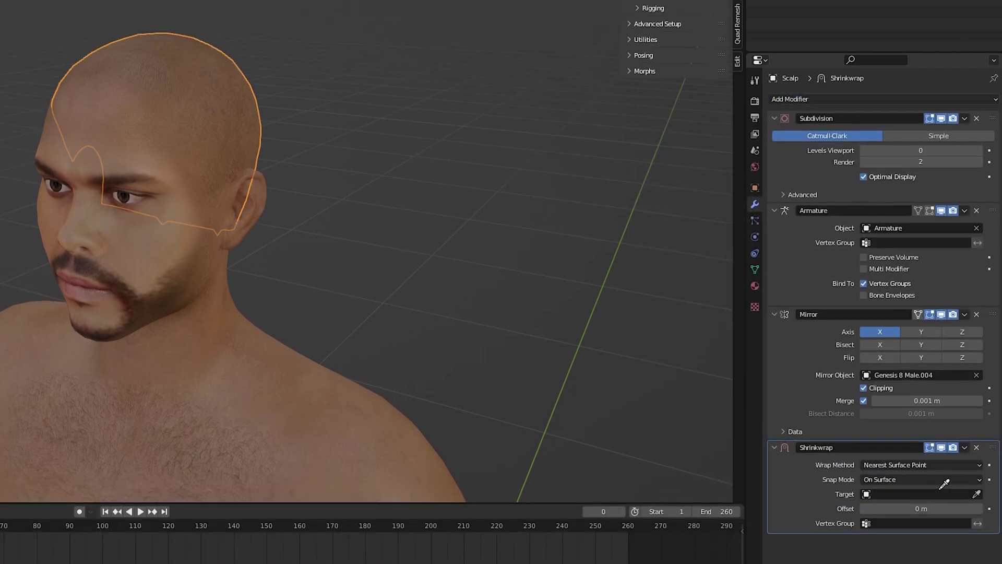
{"action": "left_click", "coordinate": [909, 477]}
{"action": "left_click", "coordinate": [905, 543]}
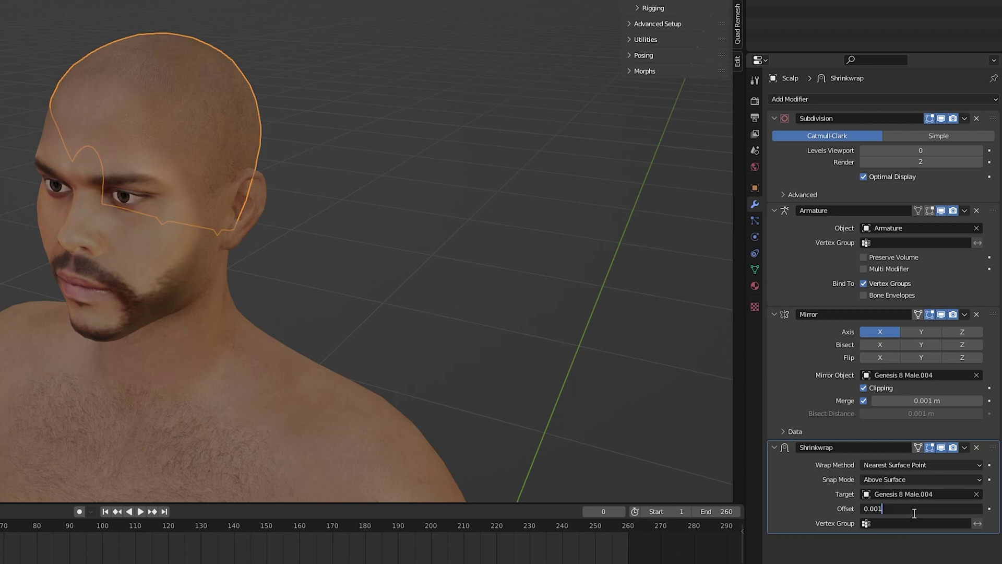
{"action": "left_click", "coordinate": [914, 508]}
{"action": "type", "text": "0.001"}
{"action": "key", "text": "Return"}
Remove all three material slots from the Scalp.
{"action": "left_click", "coordinate": [755, 286]}
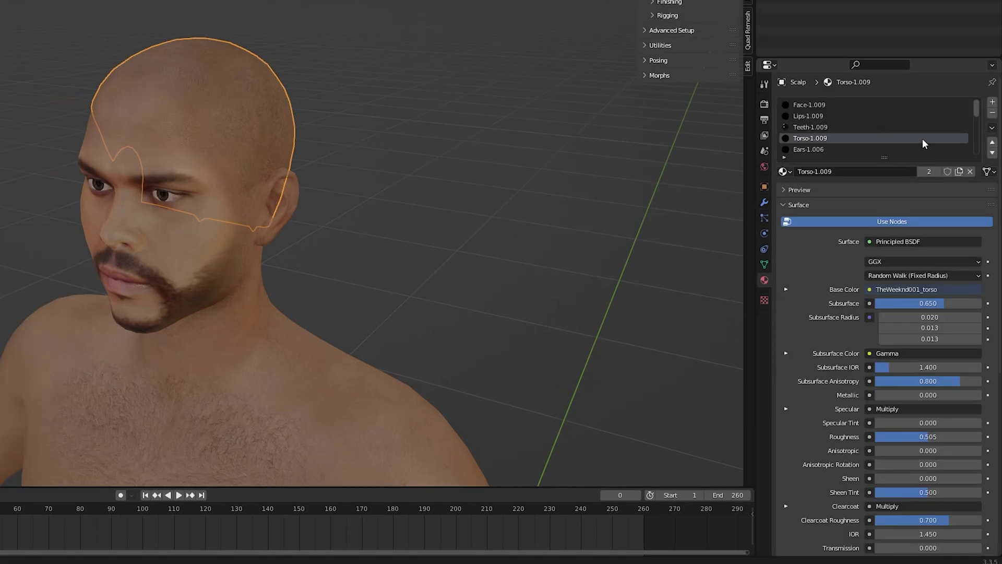
{"action": "left_click", "coordinate": [994, 116]}
{"action": "left_click", "coordinate": [994, 115]}
{"action": "left_click", "coordinate": [994, 116]}
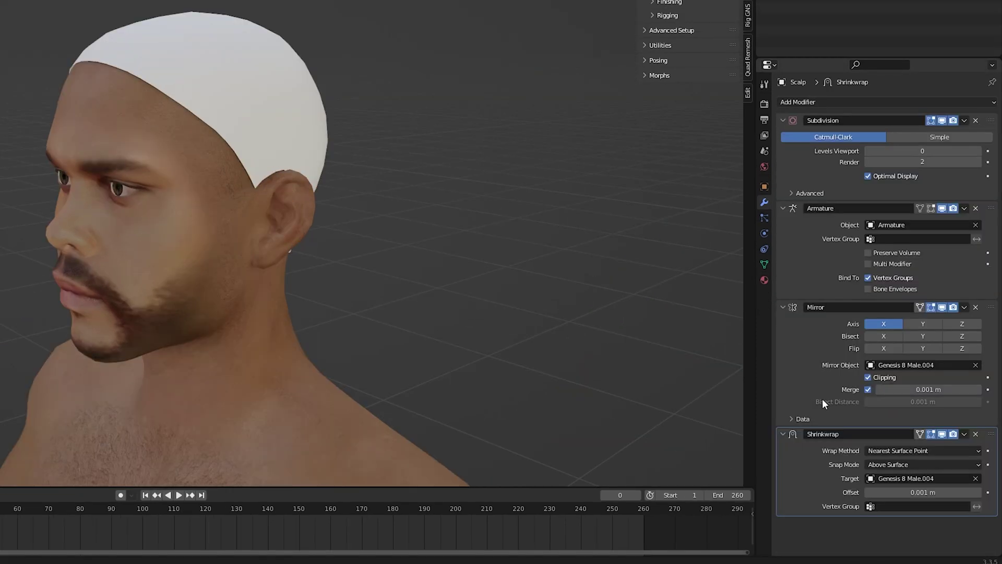
Reshape the scalp's edge vertices around the temples with proportional editing.
{"action": "key", "text": "Tab"}
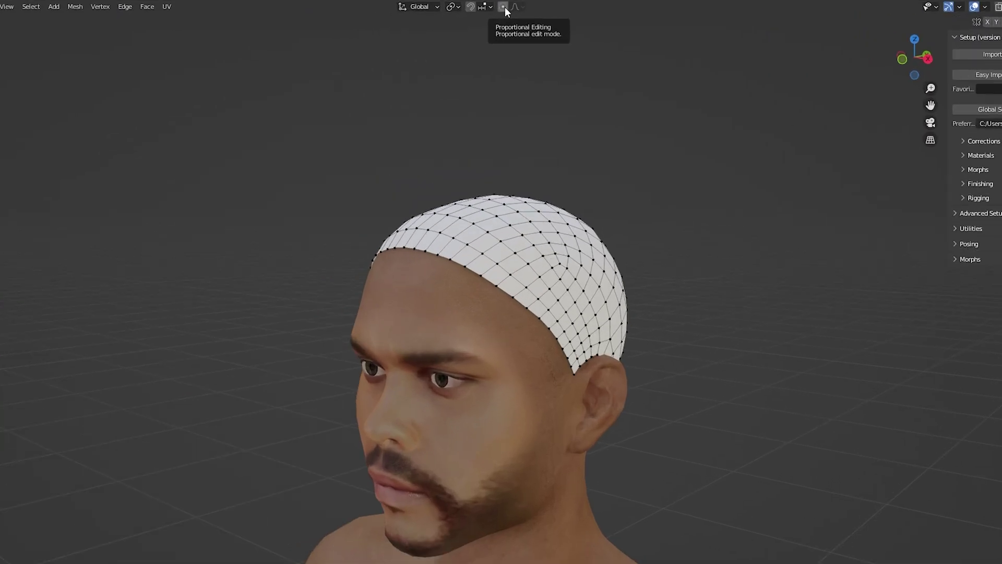
{"action": "left_click", "coordinate": [505, 7]}
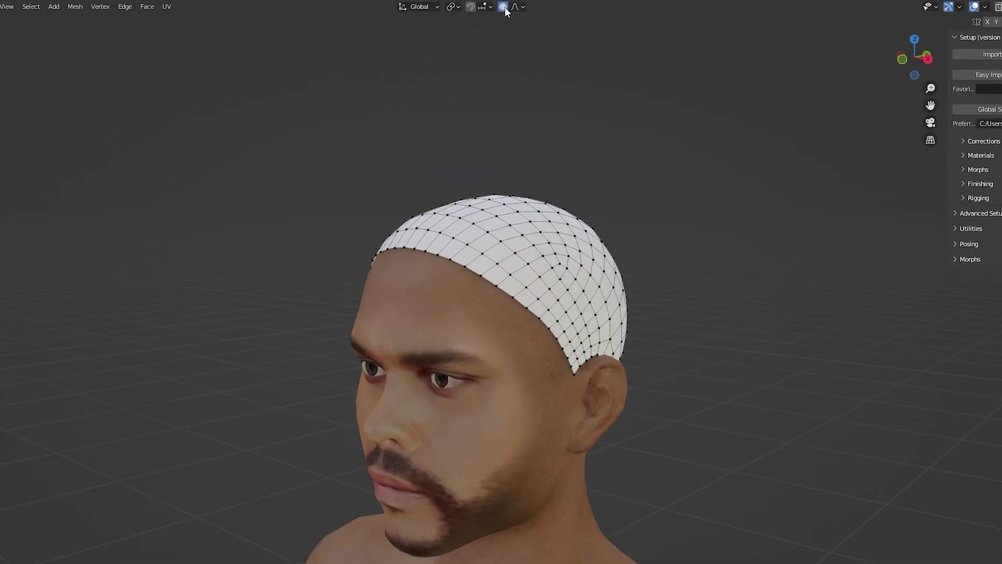
{"action": "key", "text": "KP_3"}
{"action": "key", "text": "g"}
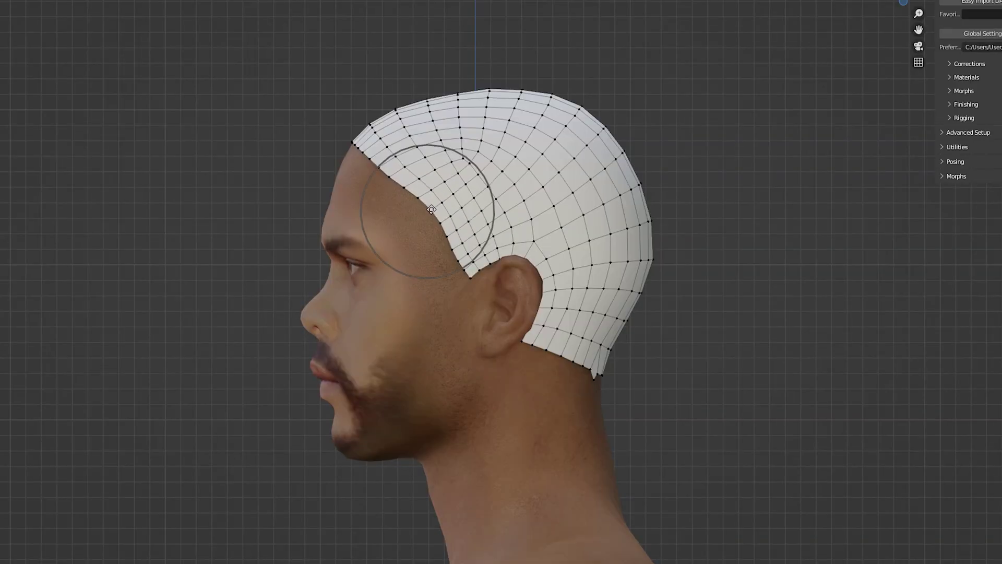
{"action": "right_click", "coordinate": [431, 209]}
{"action": "middle_click_drag", "start_coordinate": [431, 210], "coordinate": [462, 237]}
{"action": "key", "text": "g"}
{"action": "middle_click_drag", "start_coordinate": [546, 249], "coordinate": [459, 212]}
{"action": "key", "text": "g"}
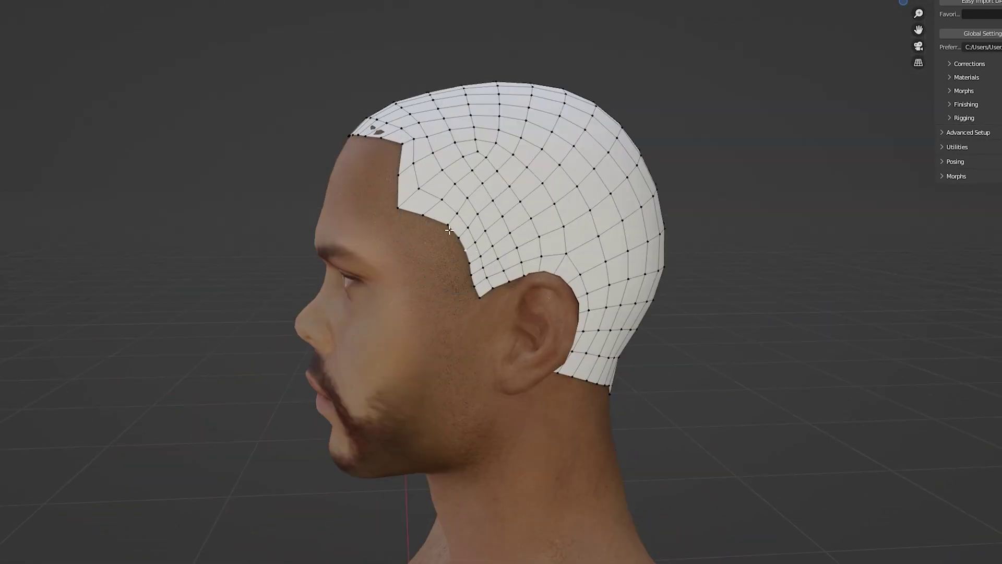
{"action": "scroll", "coordinate": [525, 275], "scroll_direction": "down", "scroll_amount": 5}
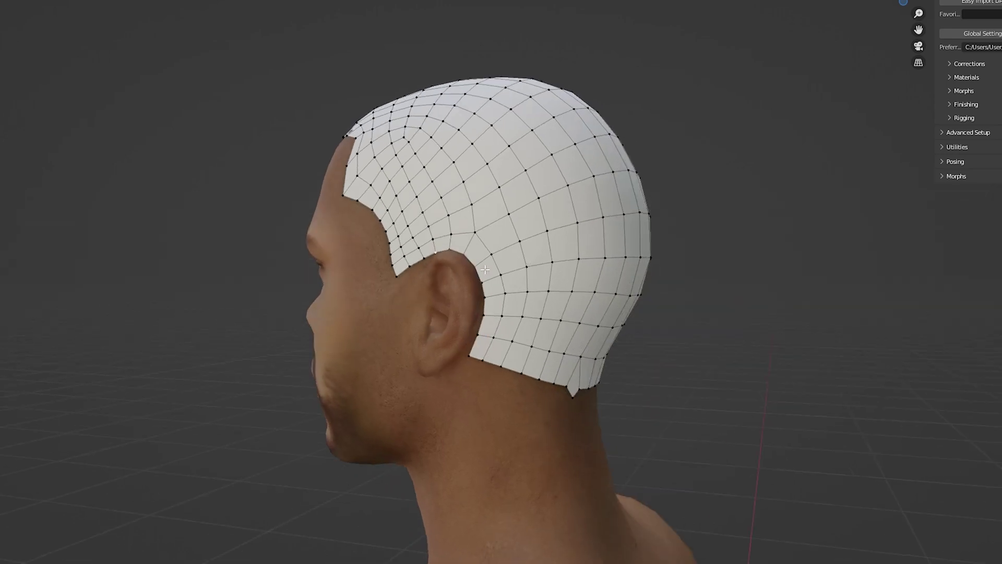
{"action": "key", "text": "Tab"}
Apply the Scalp's Mirror modifier.
{"action": "middle_click_drag", "start_coordinate": [525, 275], "coordinate": [532, 364]}
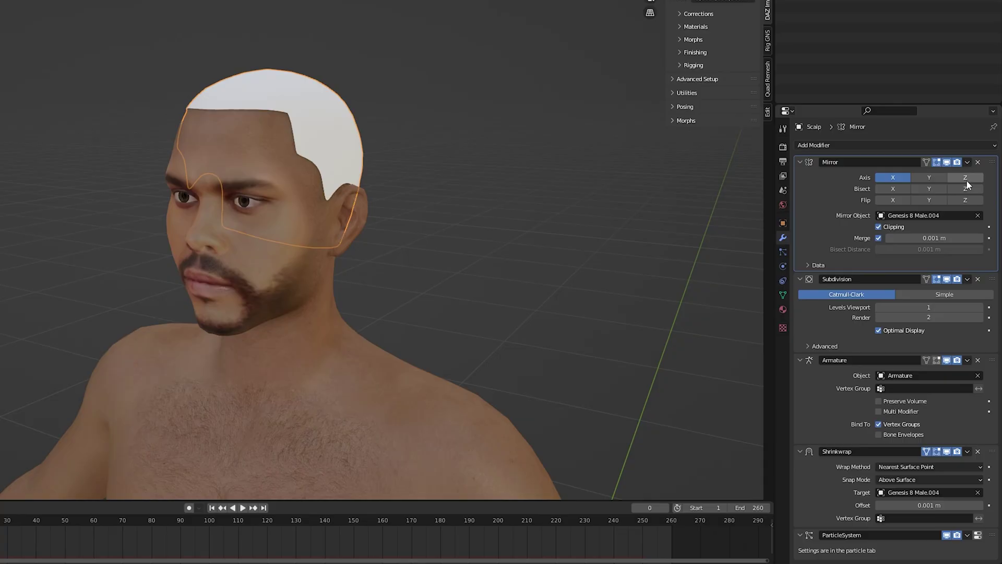
{"action": "left_click", "coordinate": [966, 163]}
{"action": "left_click", "coordinate": [950, 176]}
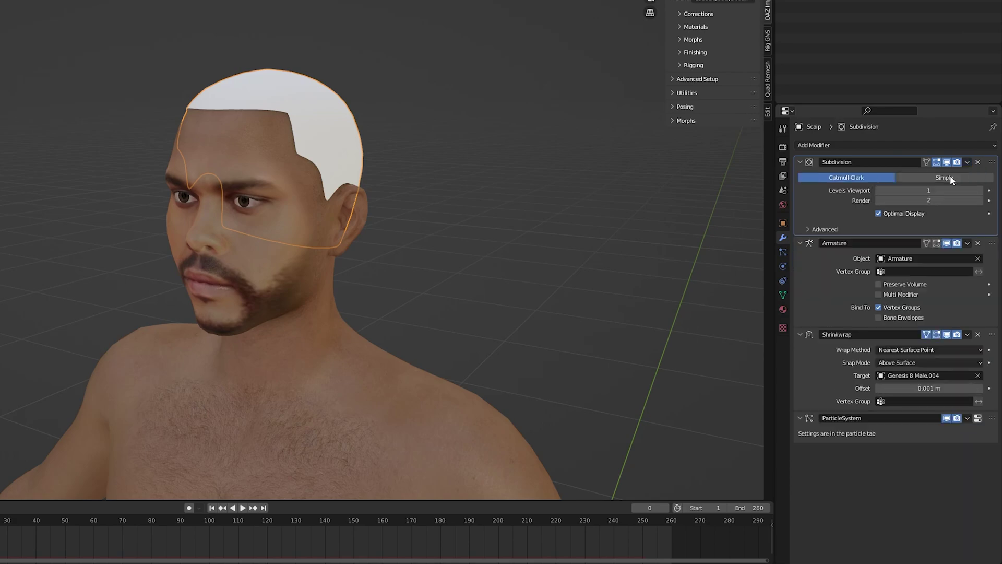
Add a Hair particle system with 0.06 m length, thinner strands, and the emitter hidden.
{"action": "left_click", "coordinate": [586, 215]}
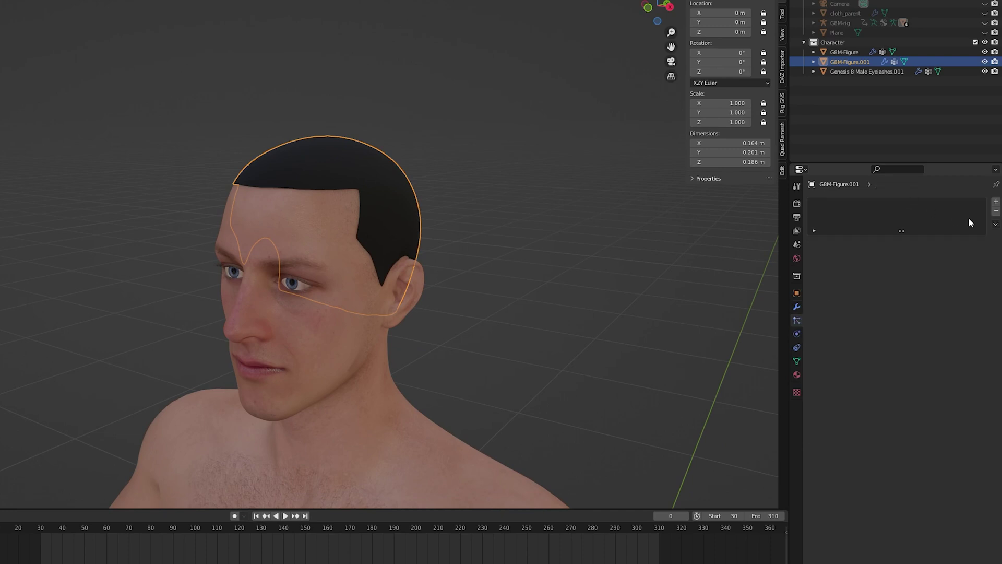
{"action": "left_click", "coordinate": [996, 203]}
{"action": "left_click", "coordinate": [952, 256]}
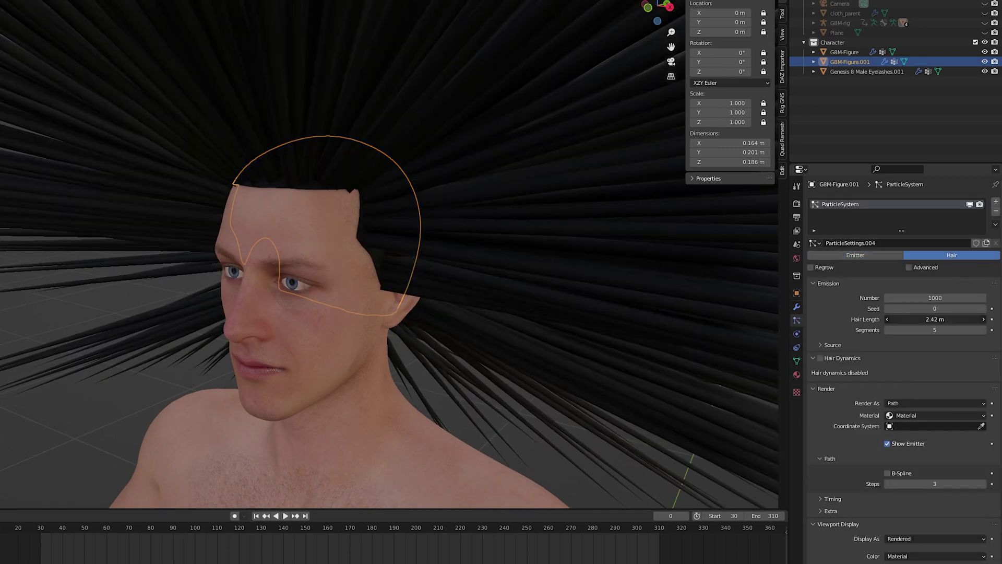
{"action": "left_click_drag", "start_coordinate": [983, 322], "coordinate": [887, 322]}
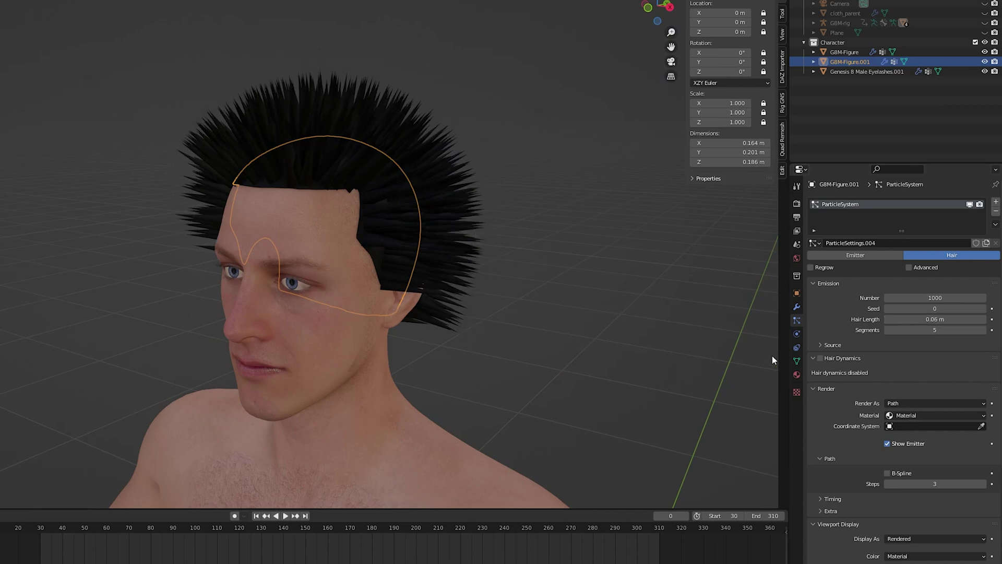
{"action": "scroll", "coordinate": [914, 353], "scroll_direction": "down", "scroll_amount": 2}
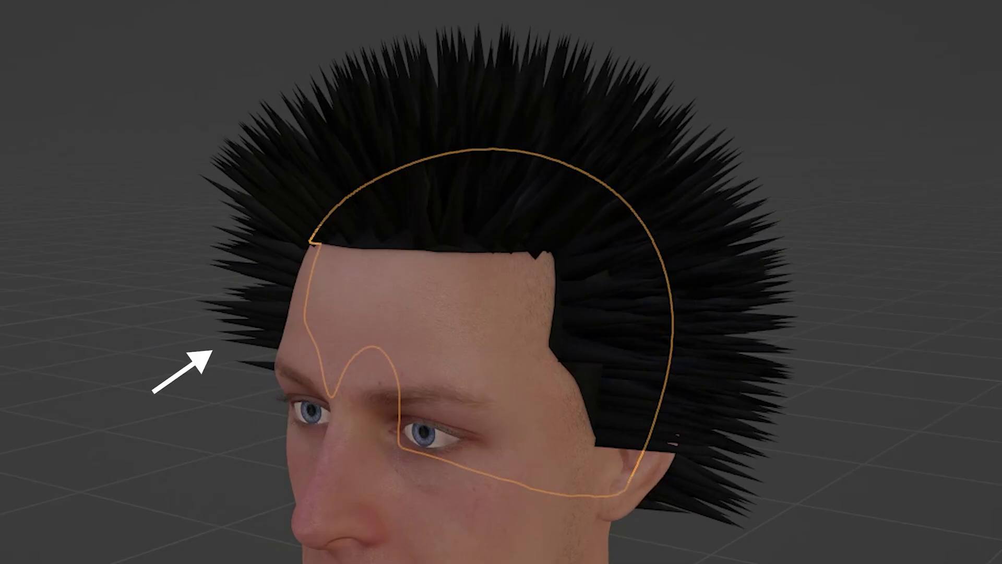
{"action": "double_click", "coordinate": [940, 510]}
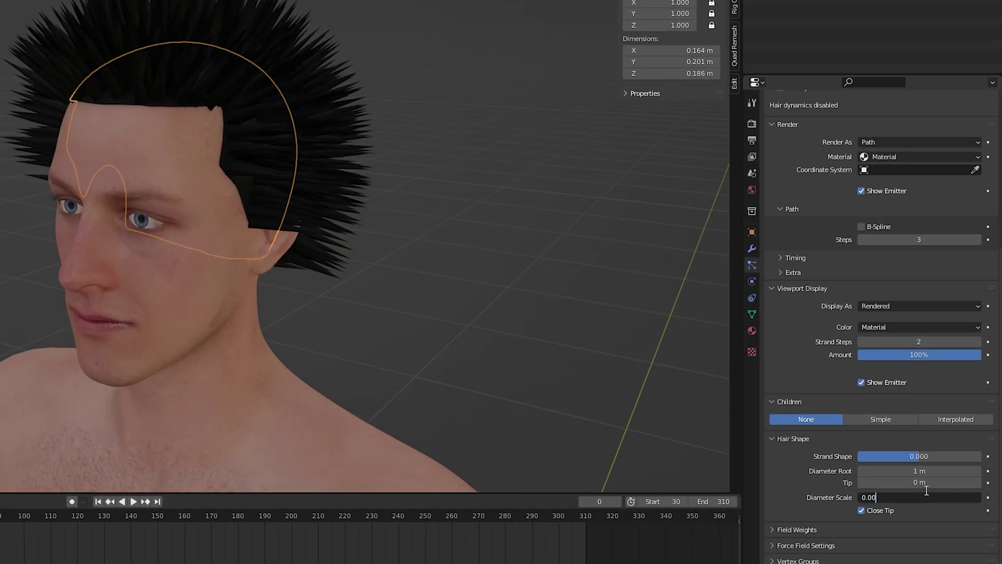
{"action": "key", "text": "Return"}
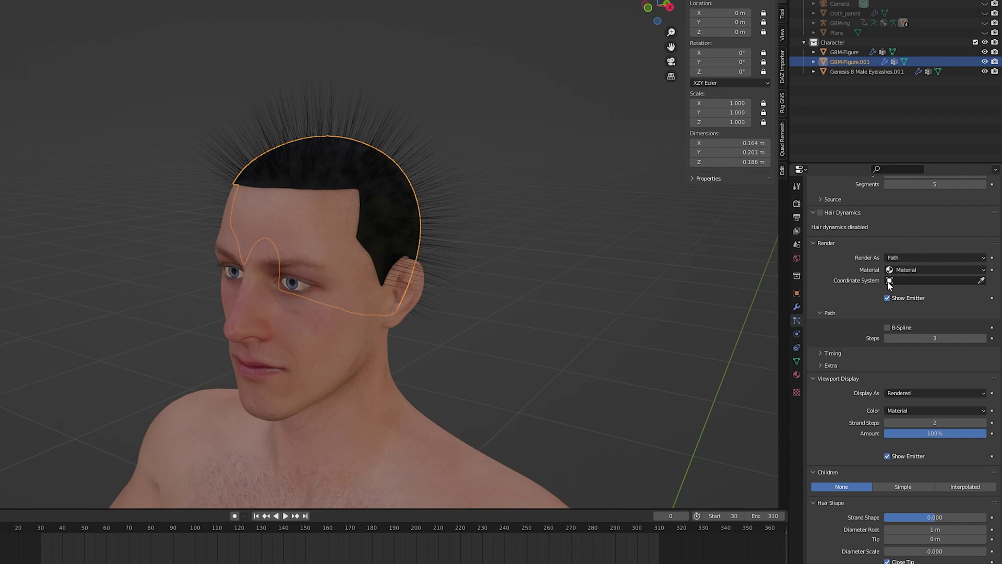
{"action": "left_click", "coordinate": [899, 455]}
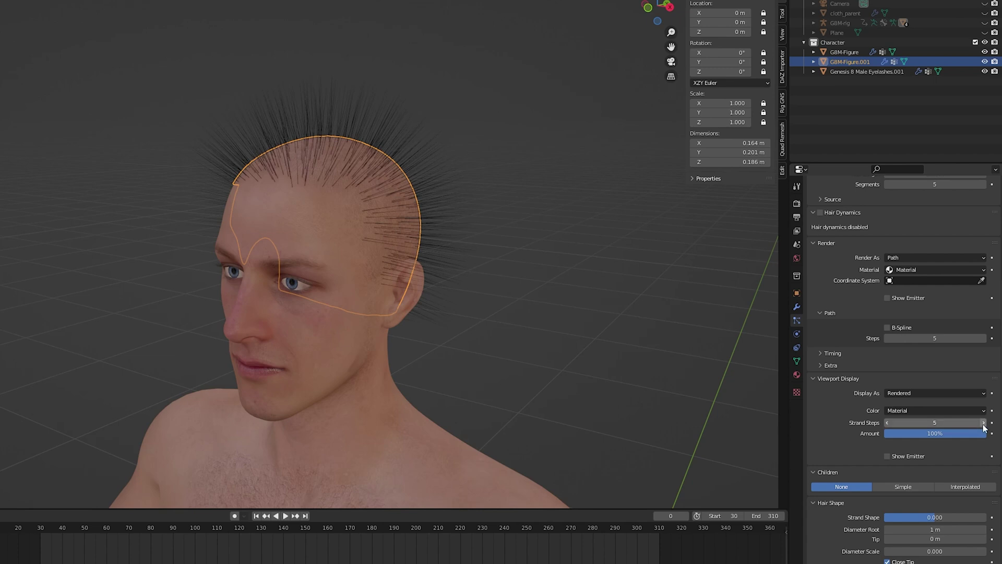
Set Children to Interpolated with a display amount of 100.
{"action": "scroll", "coordinate": [856, 380], "scroll_direction": "down", "scroll_amount": 3}
{"action": "left_click", "coordinate": [964, 447]}
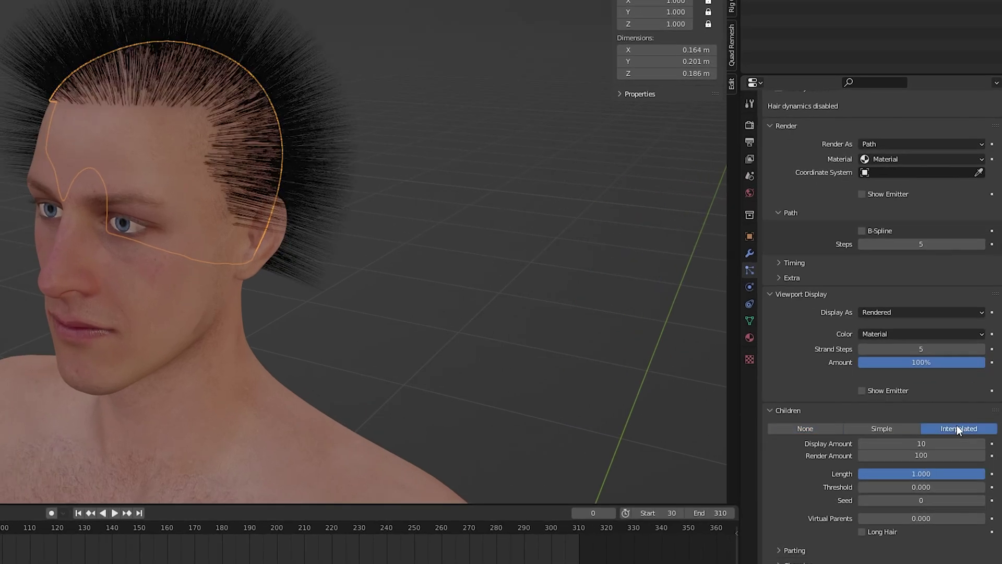
{"action": "left_click", "coordinate": [938, 442]}
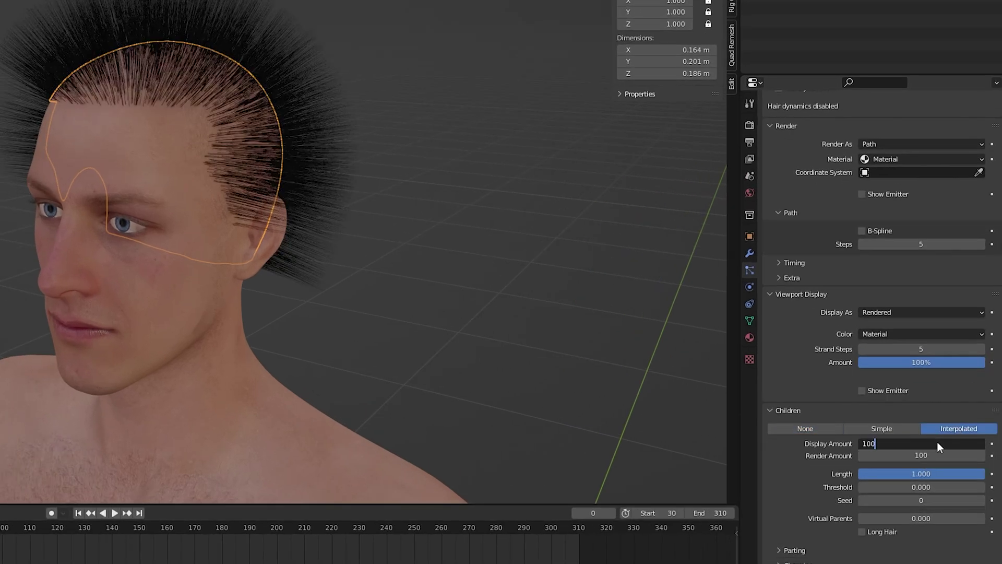
{"action": "key", "text": "Return"}
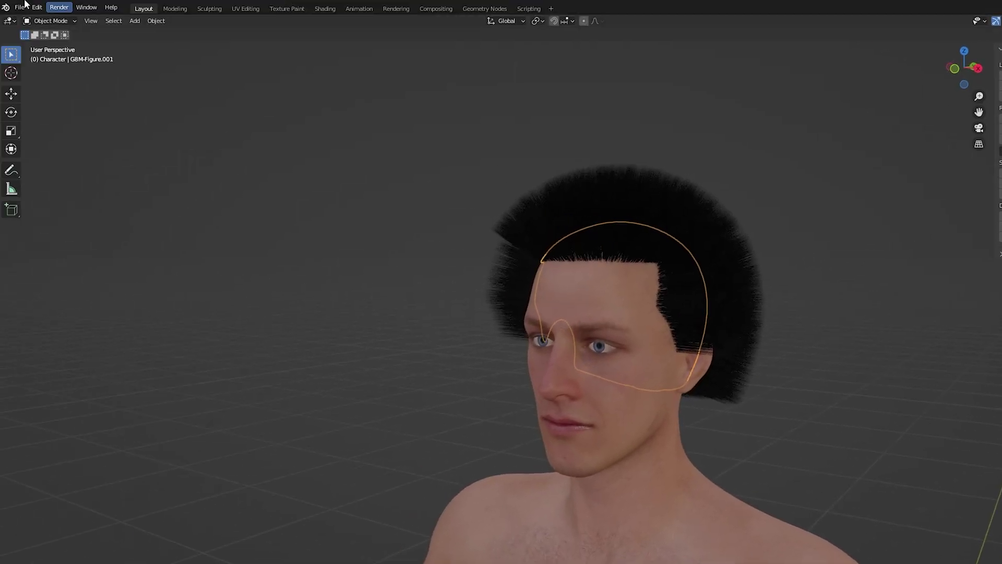
In Particle Edit, box-select the right-side hair strands and grow the selection.
{"action": "left_click", "coordinate": [32, 21]}
{"action": "left_click", "coordinate": [52, 102]}
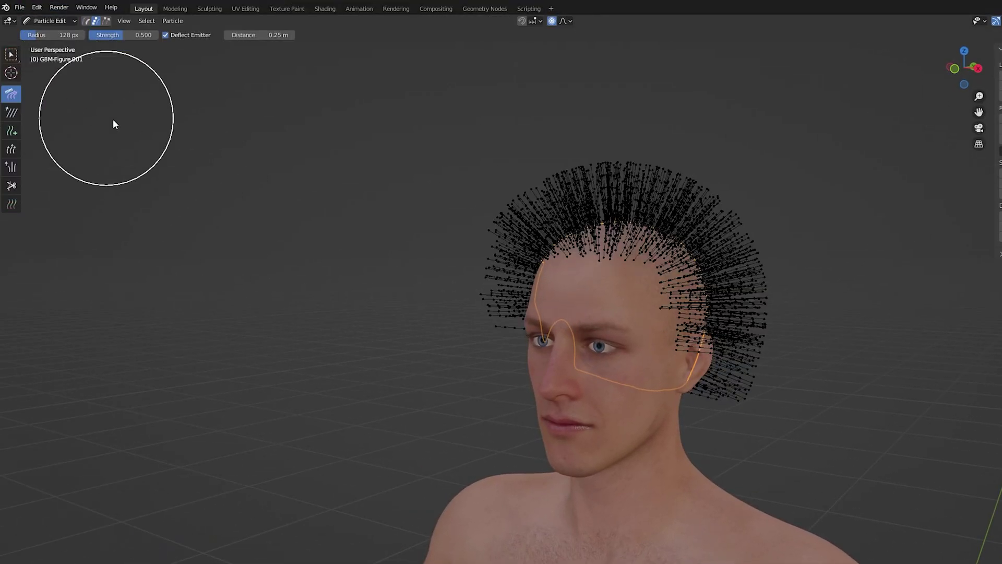
{"action": "scroll", "coordinate": [835, 347], "scroll_direction": "up", "scroll_amount": 2}
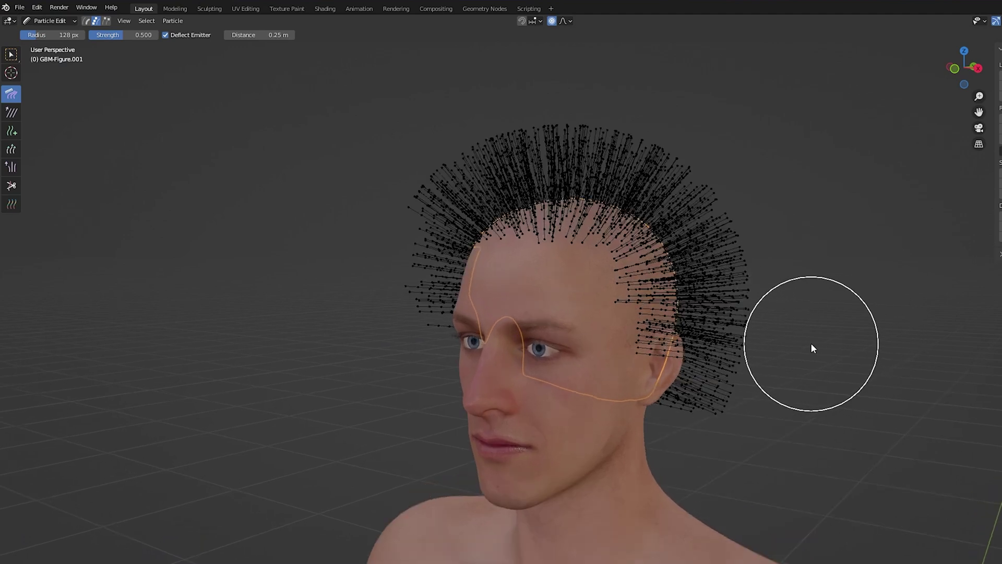
{"action": "left_click", "coordinate": [11, 58]}
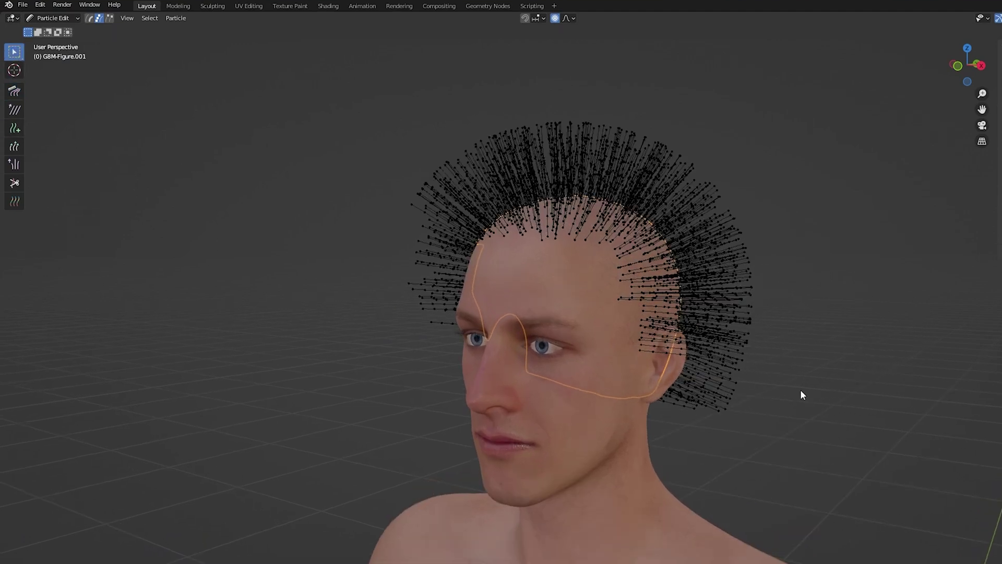
{"action": "left_click_drag", "start_coordinate": [662, 424], "coordinate": [607, 212]}
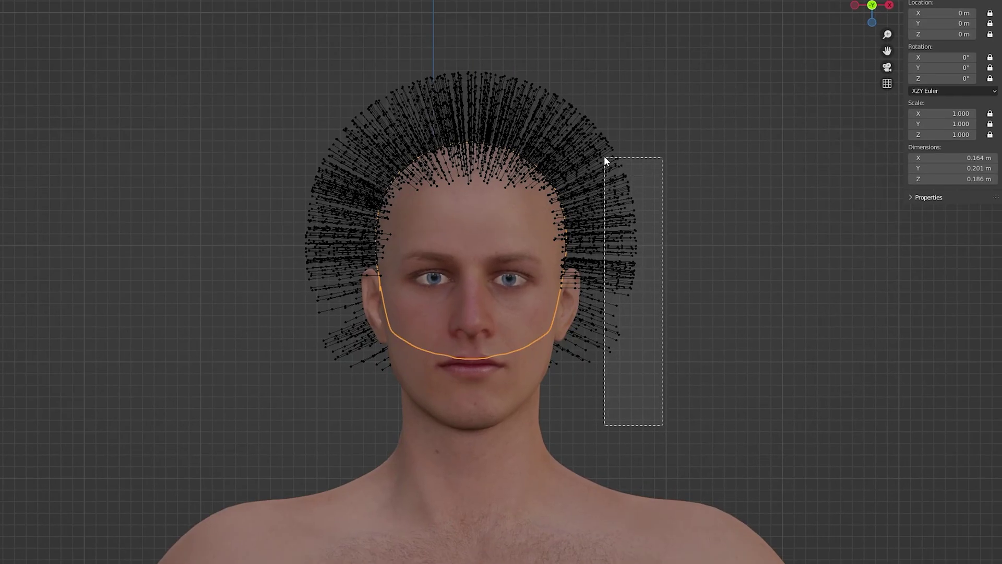
{"action": "left_click_drag", "start_coordinate": [604, 158], "coordinate": [604, 158]}
{"action": "key", "text": "KP_7"}
{"action": "left_click_drag", "start_coordinate": [688, 403], "coordinate": [586, 67]}
{"action": "middle_click_drag", "start_coordinate": [586, 67], "coordinate": [711, 227]}
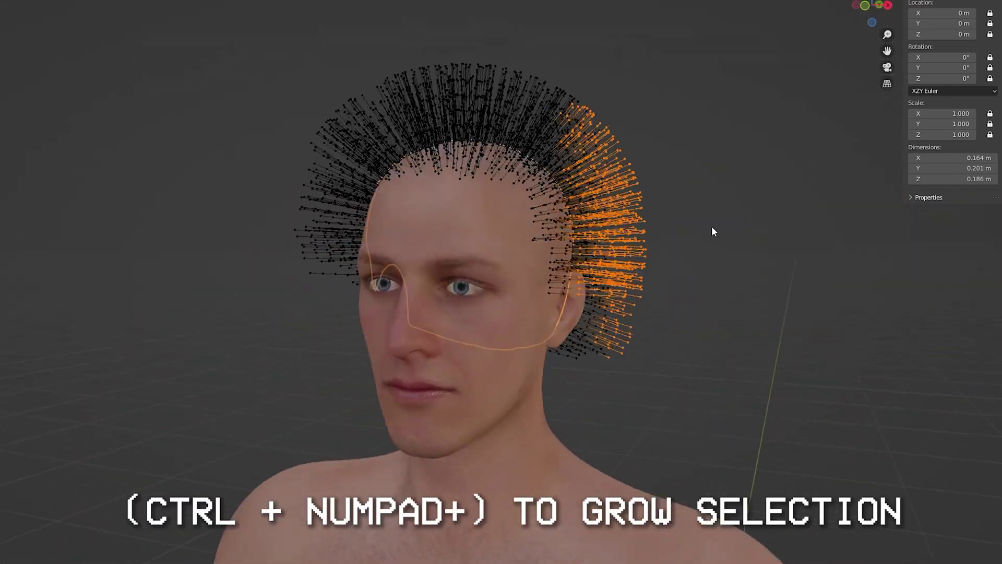
{"action": "key", "text": "ctrl+KP_Add"}
{"action": "key", "text": "ctrl+KP_Add"}
{"action": "key", "text": "ctrl+KP_Add"}
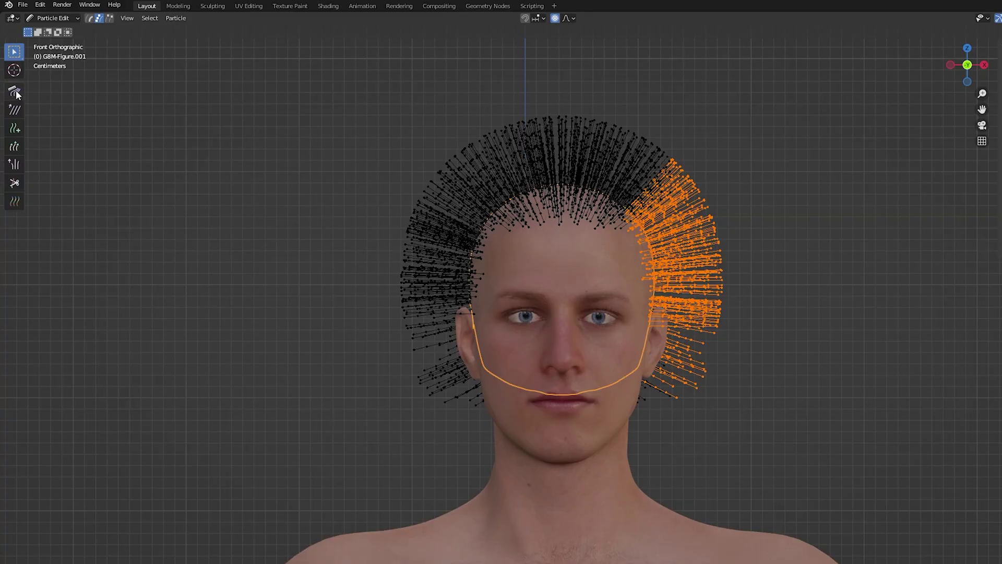
Comb the selected strands down flat along the sides and back of the head.
{"action": "left_click", "coordinate": [16, 92]}
{"action": "mouse_move", "coordinate": [592, 136]}
{"action": "left_mouse_down"}
{"action": "mouse_move", "coordinate": [643, 183]}
{"action": "mouse_move", "coordinate": [660, 262]}
{"action": "mouse_move", "coordinate": [632, 260]}
{"action": "mouse_move", "coordinate": [651, 334]}
{"action": "mouse_move", "coordinate": [645, 384]}
{"action": "left_mouse_up"}
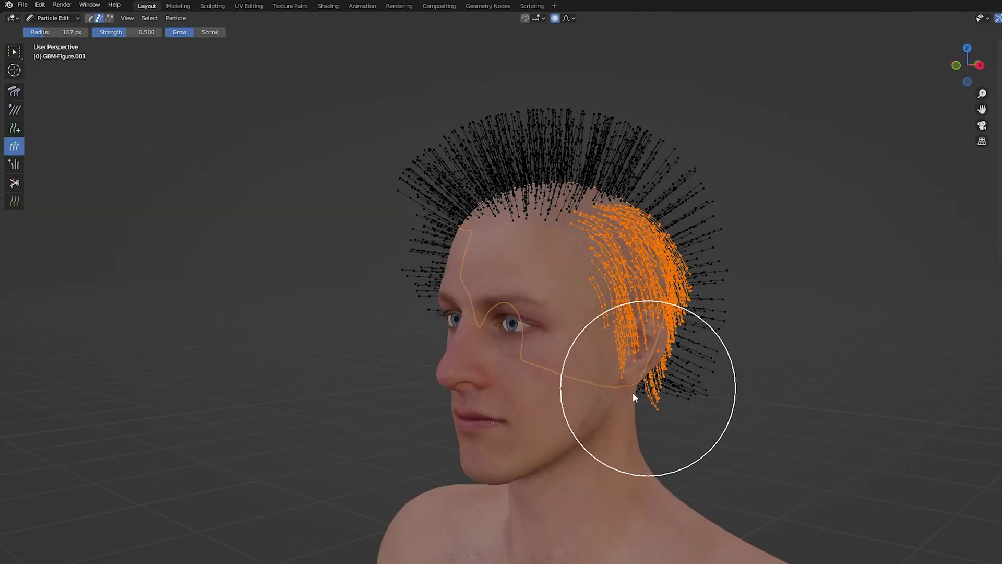
{"action": "mouse_move", "coordinate": [637, 392]}
{"action": "left_mouse_down"}
{"action": "mouse_move", "coordinate": [611, 393]}
{"action": "mouse_move", "coordinate": [623, 369]}
{"action": "mouse_move", "coordinate": [652, 365]}
{"action": "left_mouse_up"}
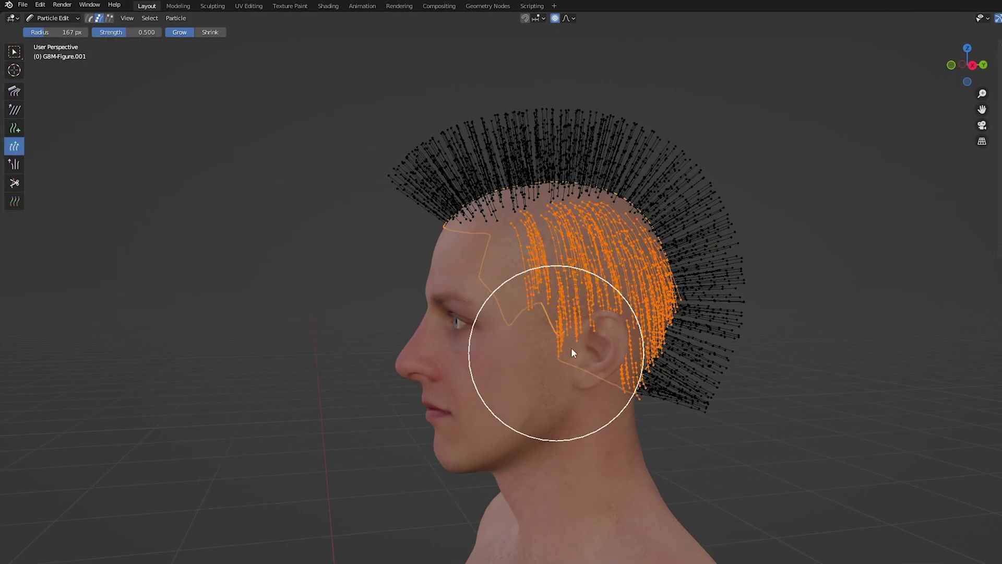
{"action": "mouse_move", "coordinate": [572, 348]}
{"action": "left_mouse_down"}
{"action": "mouse_move", "coordinate": [653, 382]}
{"action": "mouse_move", "coordinate": [601, 333]}
{"action": "mouse_move", "coordinate": [560, 351]}
{"action": "mouse_move", "coordinate": [560, 332]}
{"action": "mouse_move", "coordinate": [616, 357]}
{"action": "mouse_move", "coordinate": [590, 381]}
{"action": "left_mouse_up"}
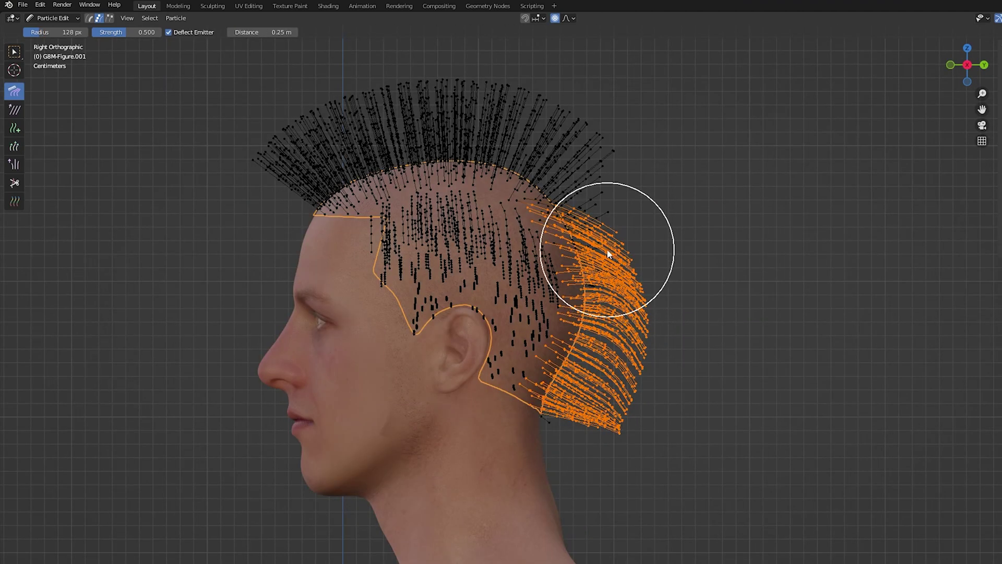
{"action": "mouse_move", "coordinate": [608, 254]}
{"action": "left_mouse_down"}
{"action": "mouse_move", "coordinate": [647, 444]}
{"action": "mouse_move", "coordinate": [614, 394]}
{"action": "mouse_move", "coordinate": [588, 458]}
{"action": "left_mouse_up"}
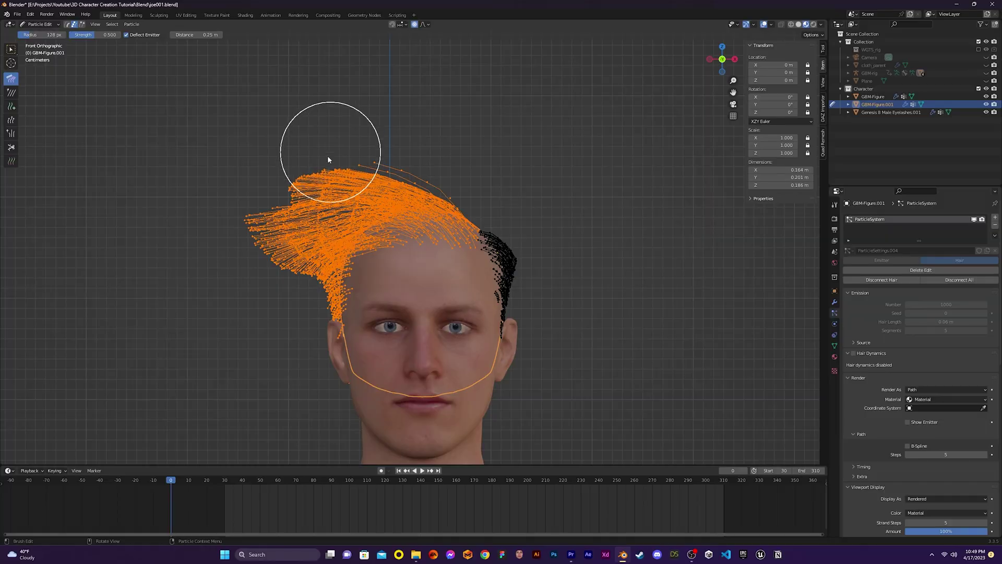
{"action": "left_click_drag", "start_coordinate": [327, 156], "coordinate": [264, 310]}
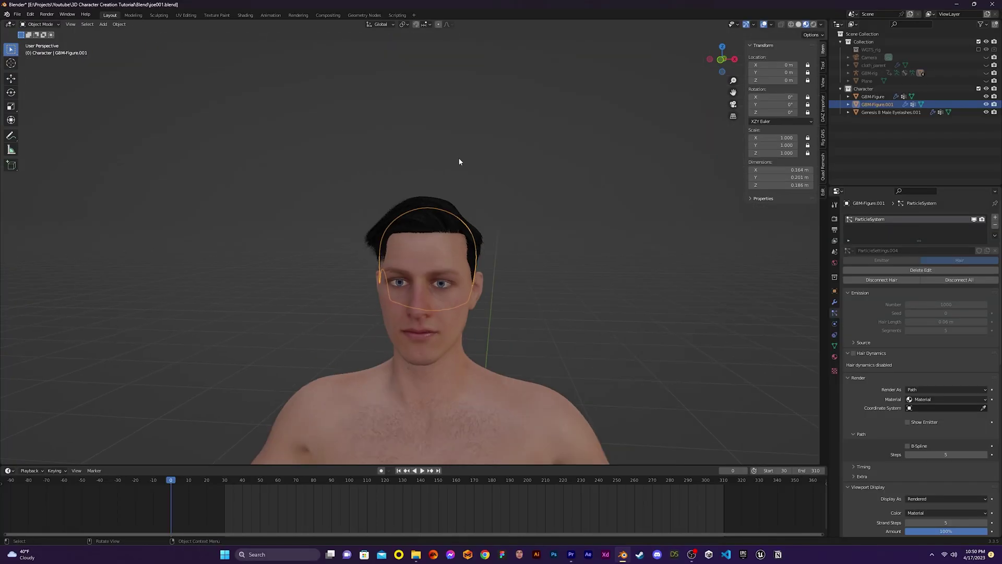
{"action": "middle_click_drag", "start_coordinate": [458, 158], "coordinate": [577, 169]}
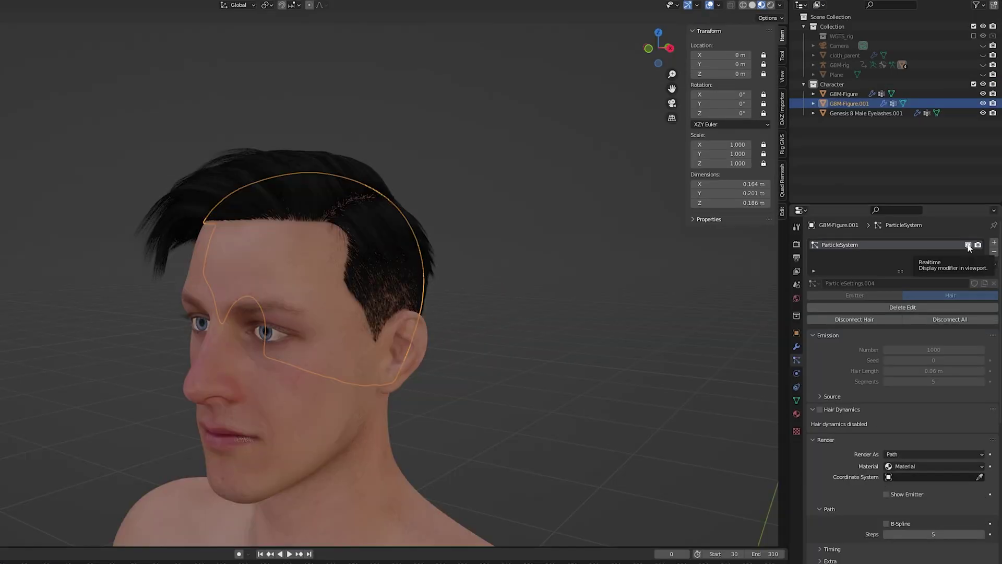
Hide the hair strands, show the head mesh, and go to its vertex group settings.
{"action": "left_click", "coordinate": [973, 219]}
{"action": "scroll", "coordinate": [900, 381], "scroll_direction": "down", "scroll_amount": 6}
{"action": "left_click", "coordinate": [886, 477]}
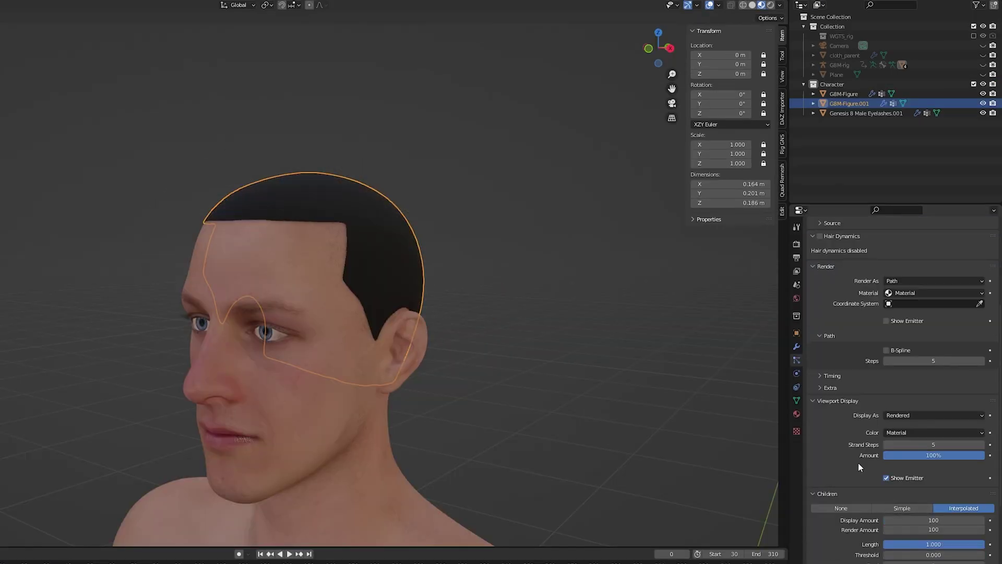
{"action": "scroll", "coordinate": [858, 463], "scroll_direction": "up", "scroll_amount": 1}
{"action": "left_click", "coordinate": [797, 401]}
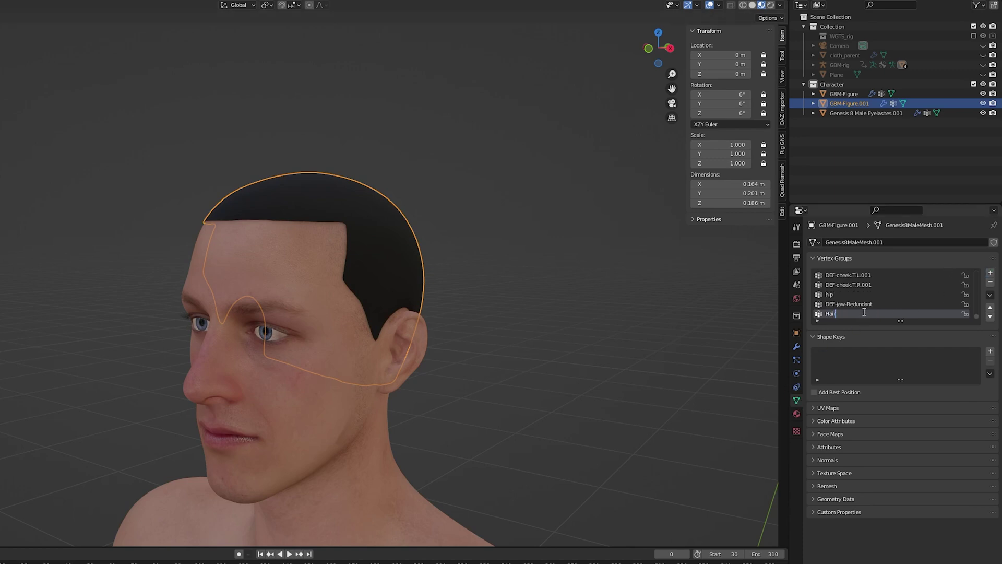
In Weight Paint mode, paint full weight over the front, top and crown of the scalp.
{"action": "left_click", "coordinate": [50, 18]}
{"action": "left_click", "coordinate": [53, 74]}
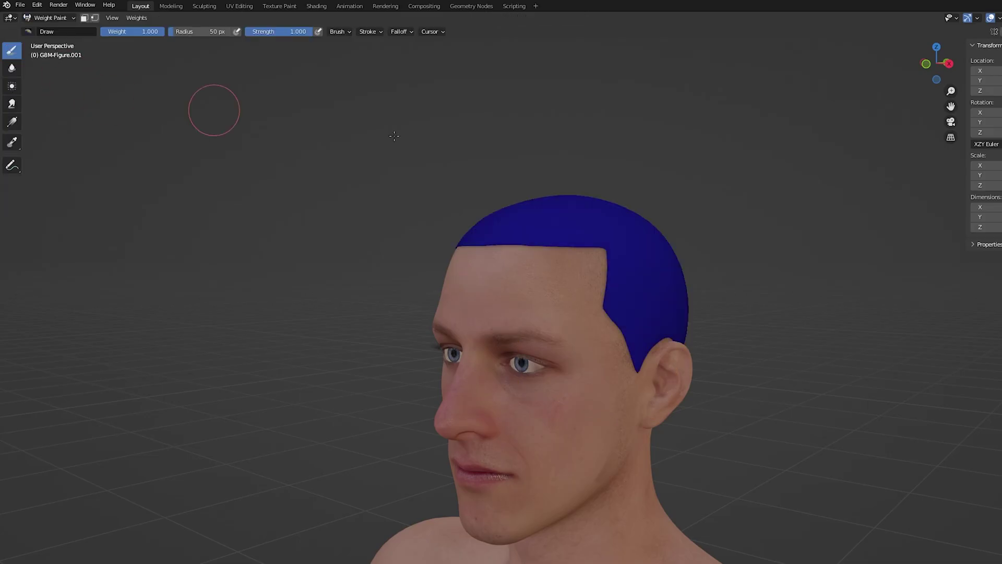
{"action": "middle_click_drag", "start_coordinate": [559, 175], "coordinate": [585, 225]}
{"action": "left_click_drag", "start_coordinate": [584, 224], "coordinate": [518, 255]}
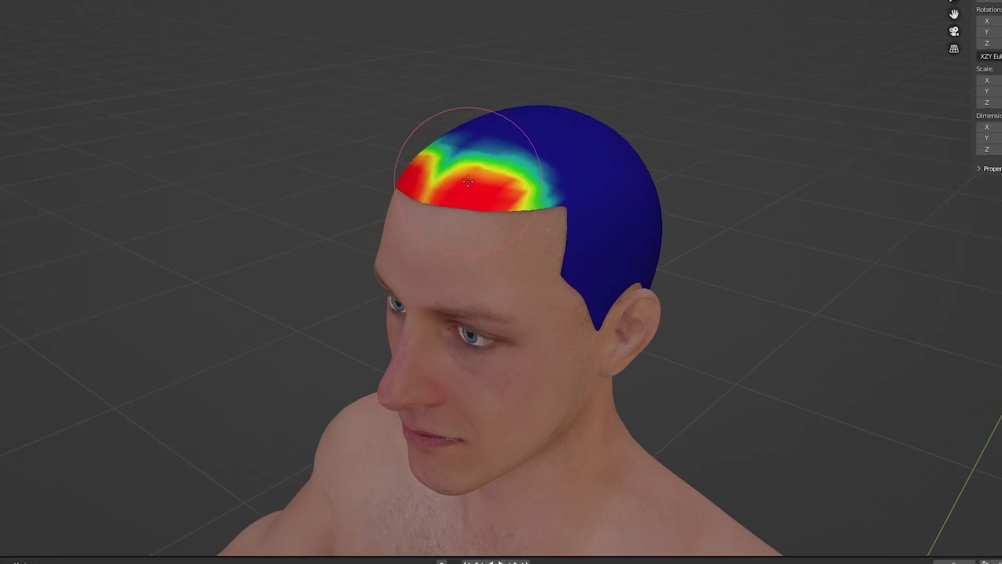
{"action": "left_click_drag", "start_coordinate": [468, 181], "coordinate": [480, 133]}
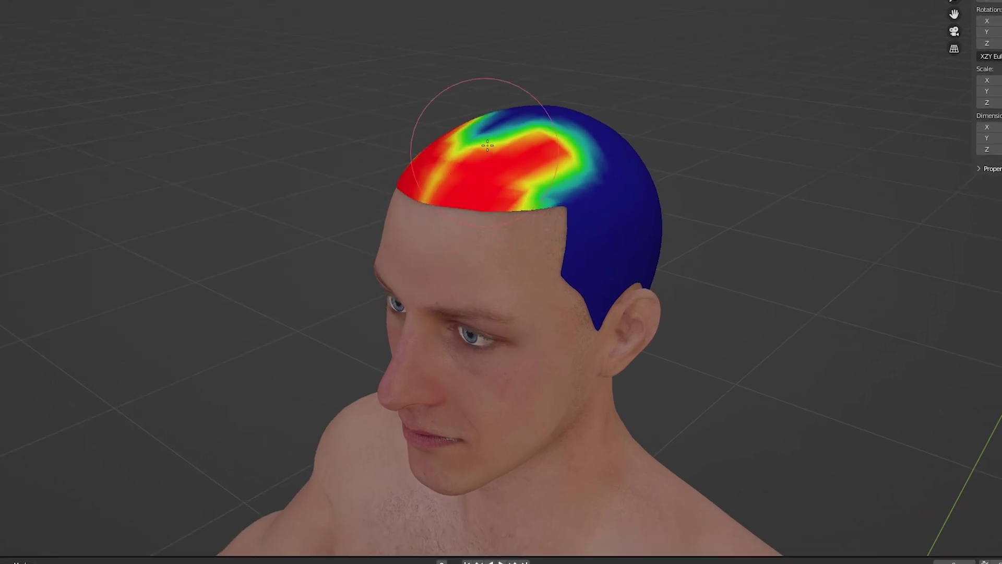
{"action": "middle_click_drag", "start_coordinate": [480, 133], "coordinate": [522, 204]}
{"action": "mouse_move", "coordinate": [522, 203]}
{"action": "left_mouse_down"}
{"action": "mouse_move", "coordinate": [548, 172]}
{"action": "mouse_move", "coordinate": [583, 170]}
{"action": "left_mouse_up"}
{"action": "middle_click_drag", "start_coordinate": [584, 171], "coordinate": [586, 172]}
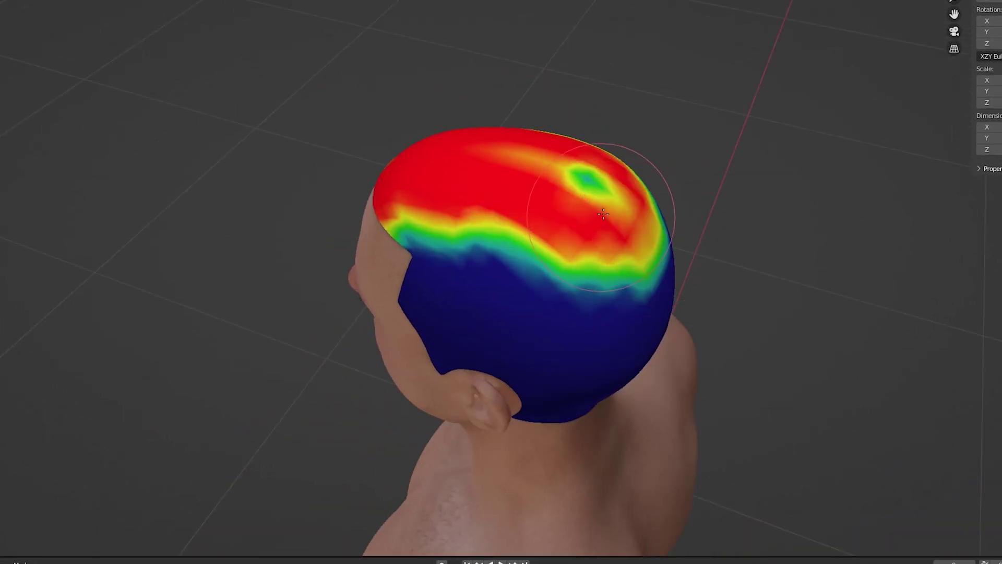
{"action": "mouse_move", "coordinate": [586, 173]}
{"action": "left_mouse_down"}
{"action": "mouse_move", "coordinate": [537, 290]}
{"action": "mouse_move", "coordinate": [459, 302]}
{"action": "mouse_move", "coordinate": [391, 238]}
{"action": "left_mouse_up"}
{"action": "middle_click_drag", "start_coordinate": [392, 238], "coordinate": [528, 161]}
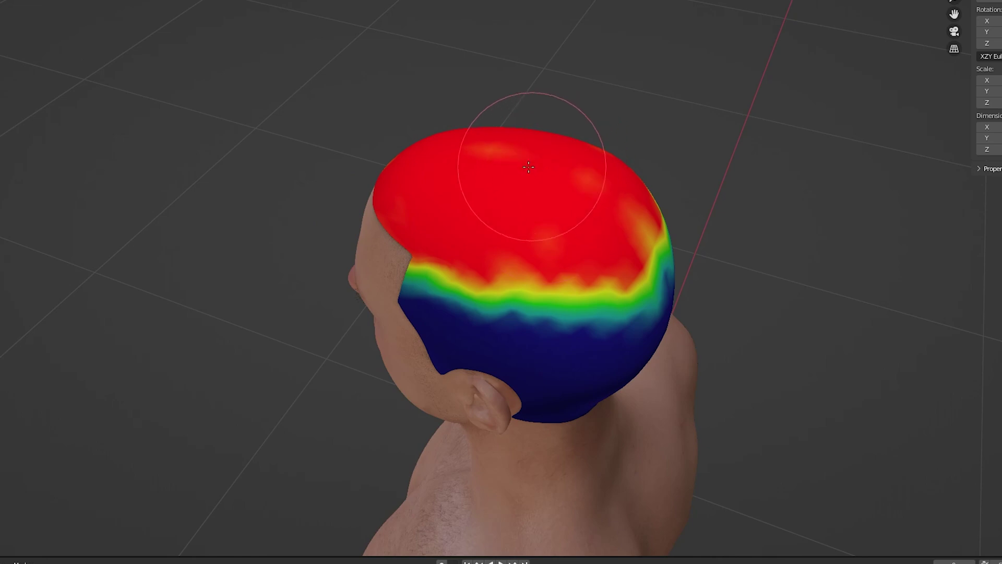
{"action": "key", "text": "KP_3"}
Blur the weight edge along the sides and back toward the ears.
{"action": "left_click", "coordinate": [12, 68]}
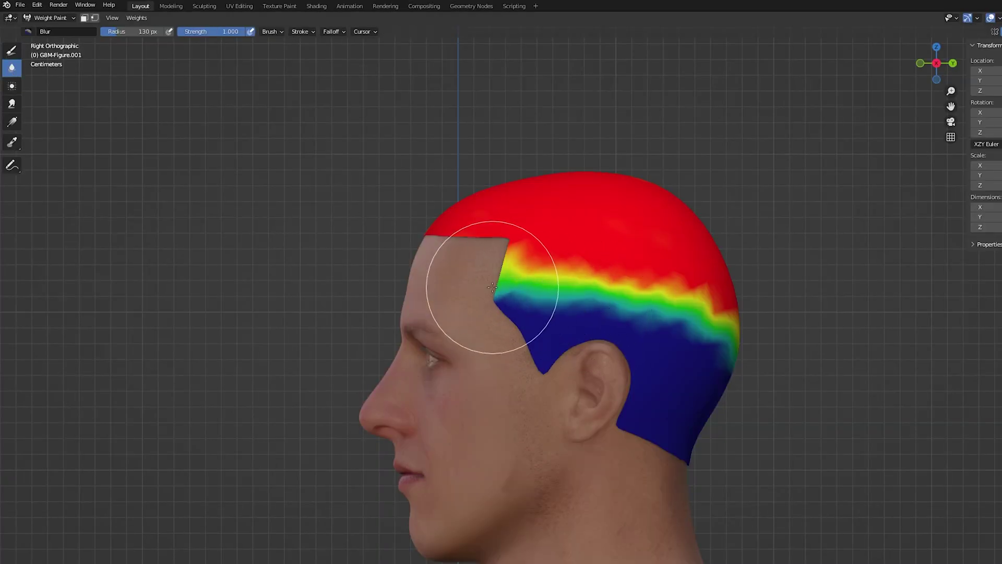
{"action": "mouse_move", "coordinate": [492, 286]}
{"action": "left_mouse_down"}
{"action": "mouse_move", "coordinate": [658, 292]}
{"action": "mouse_move", "coordinate": [603, 299]}
{"action": "mouse_move", "coordinate": [694, 331]}
{"action": "left_mouse_up"}
{"action": "middle_click_drag", "start_coordinate": [694, 331], "coordinate": [664, 347]}
{"action": "mouse_move", "coordinate": [664, 347]}
{"action": "left_mouse_down"}
{"action": "mouse_move", "coordinate": [662, 322]}
{"action": "mouse_move", "coordinate": [544, 381]}
{"action": "mouse_move", "coordinate": [454, 320]}
{"action": "left_mouse_up"}
{"action": "mouse_move", "coordinate": [454, 320]}
{"action": "middle_mouse_down"}
{"action": "mouse_move", "coordinate": [385, 340]}
{"action": "mouse_move", "coordinate": [636, 335]}
{"action": "middle_mouse_up"}
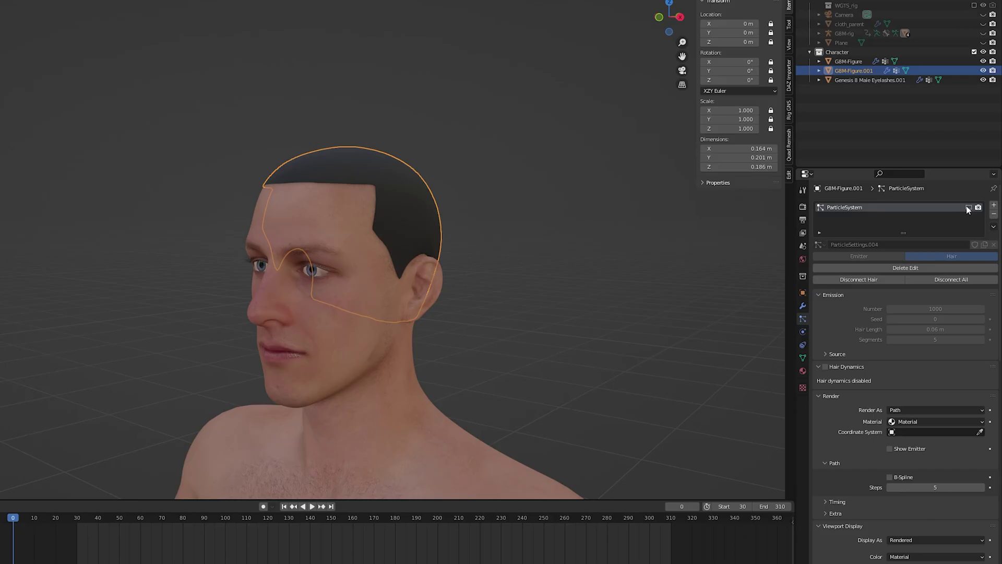
Assign the Hair vertex group to both the particle Density and Length.
{"action": "scroll", "coordinate": [903, 324], "scroll_direction": "down", "scroll_amount": 5}
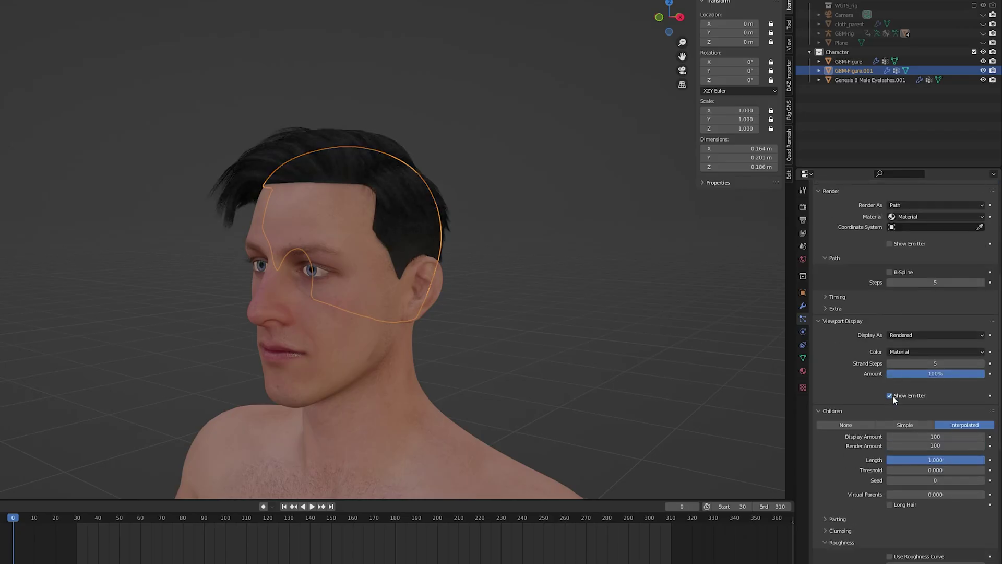
{"action": "scroll", "coordinate": [889, 392], "scroll_direction": "down", "scroll_amount": 12}
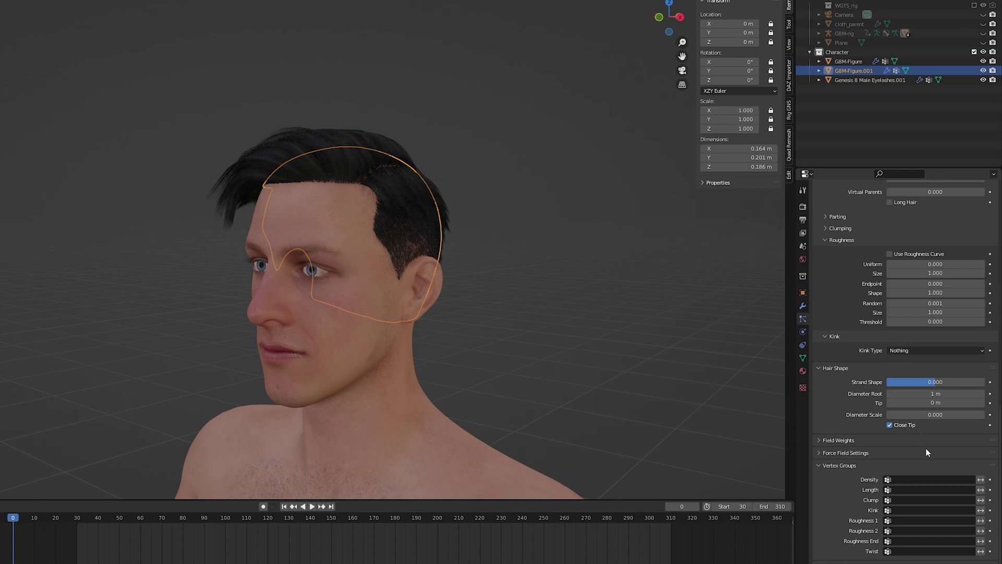
{"action": "left_click", "coordinate": [929, 479]}
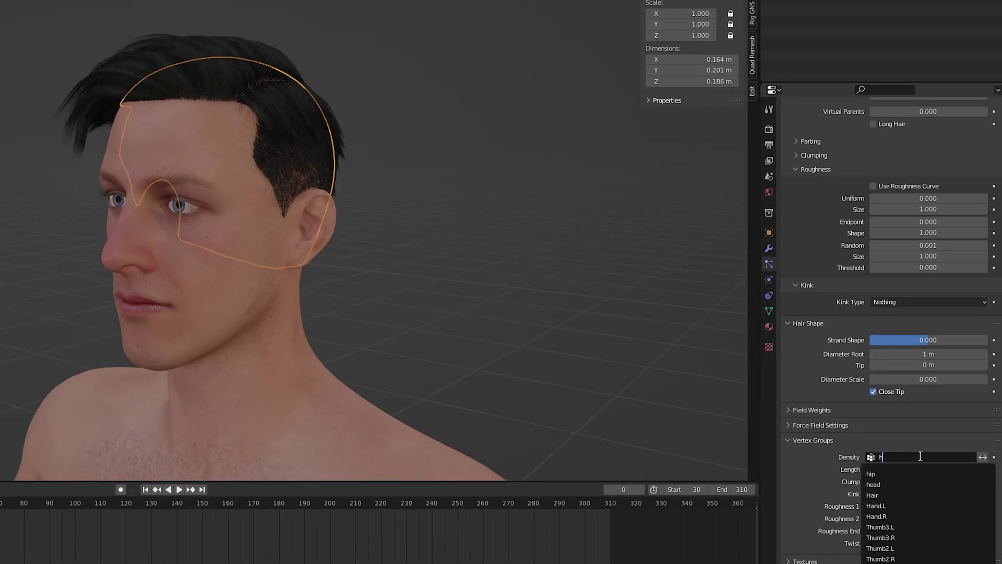
{"action": "type", "text": "hair"}
{"action": "key", "text": "Return"}
{"action": "left_click", "coordinate": [902, 469]}
{"action": "type", "text": "hair"}
{"action": "key", "text": "Return"}
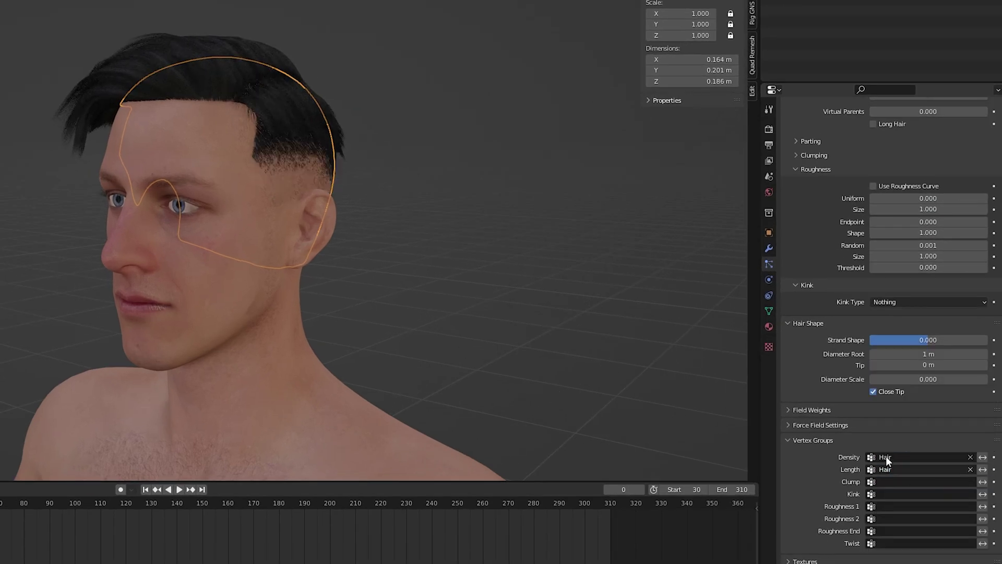
{"action": "middle_click_drag", "start_coordinate": [657, 215], "coordinate": [570, 203]}
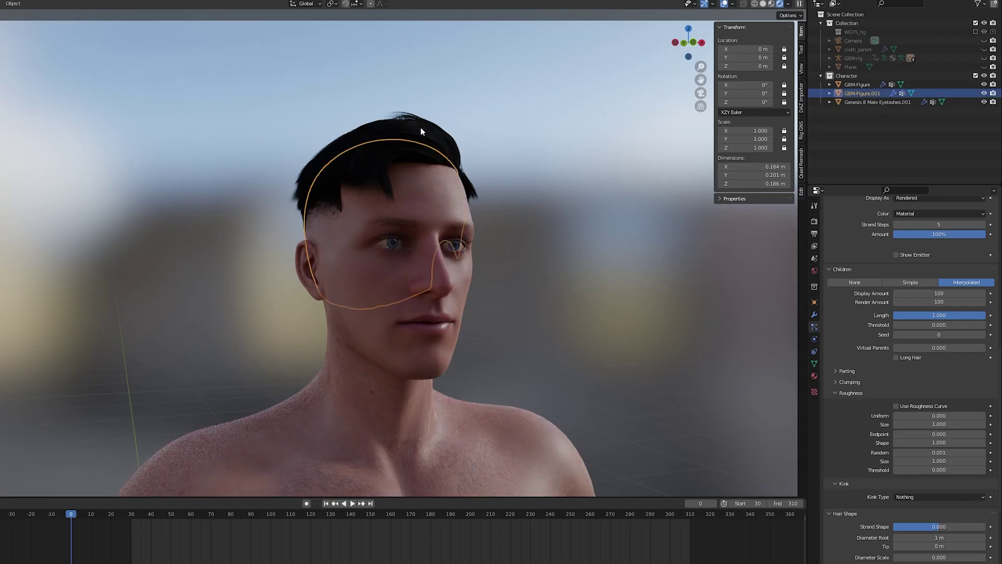
Switch the hair material surface to Principled Hair BSDF and darken its colour to very dark brown.
{"action": "scroll", "coordinate": [908, 339], "scroll_direction": "up", "scroll_amount": 5}
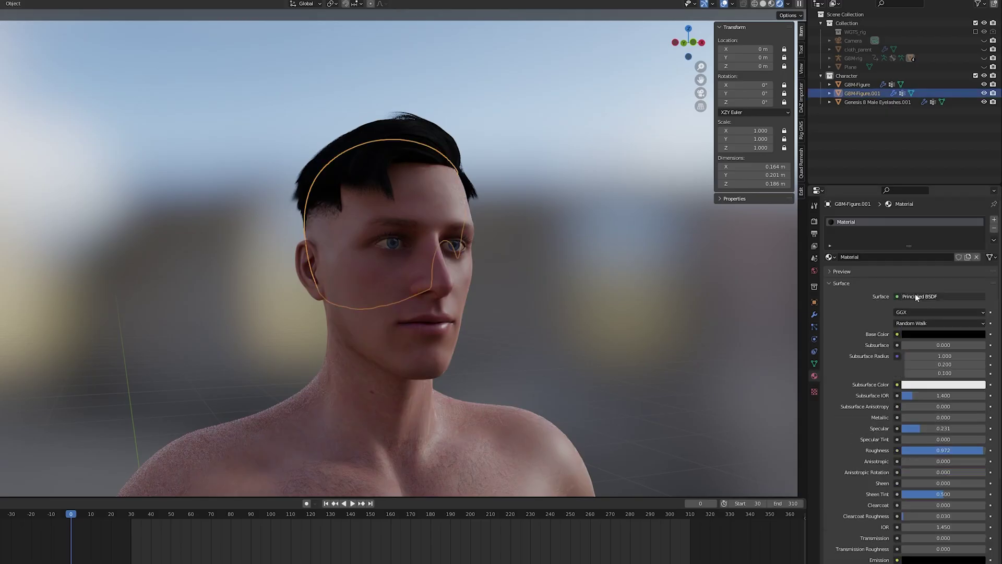
{"action": "left_click", "coordinate": [917, 297]}
{"action": "left_click", "coordinate": [829, 422]}
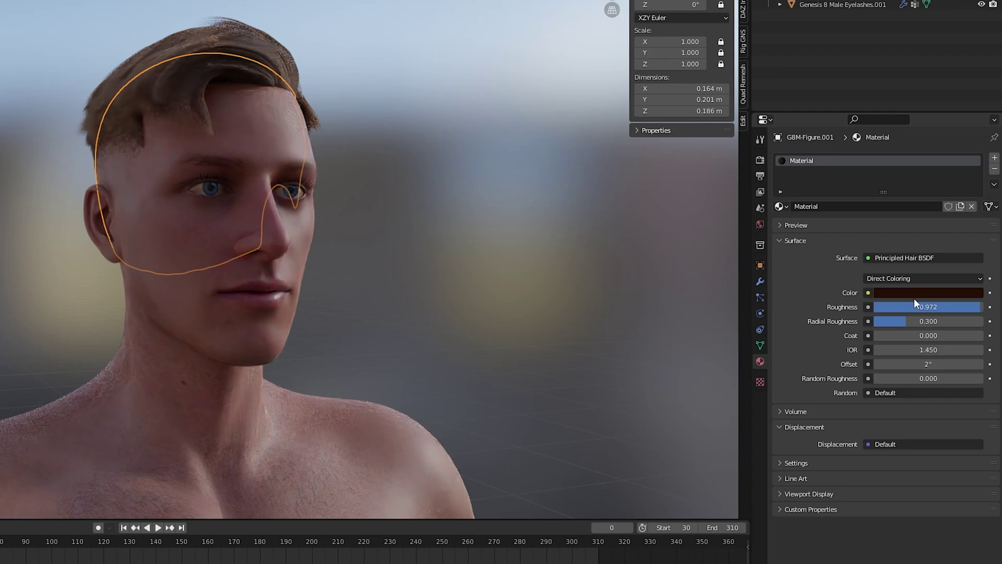
{"action": "left_click", "coordinate": [932, 325]}
{"action": "left_click_drag", "start_coordinate": [970, 205], "coordinate": [972, 209]}
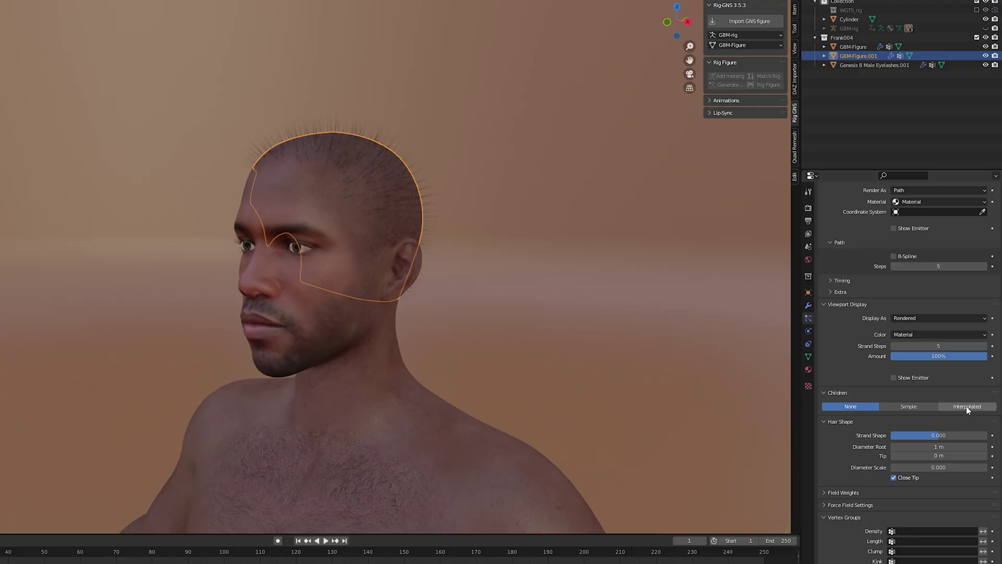
Enable interpolated children with a Curl kink of 0.001 m amplitude and higher frequency (~9.777).
{"action": "left_click", "coordinate": [966, 406]}
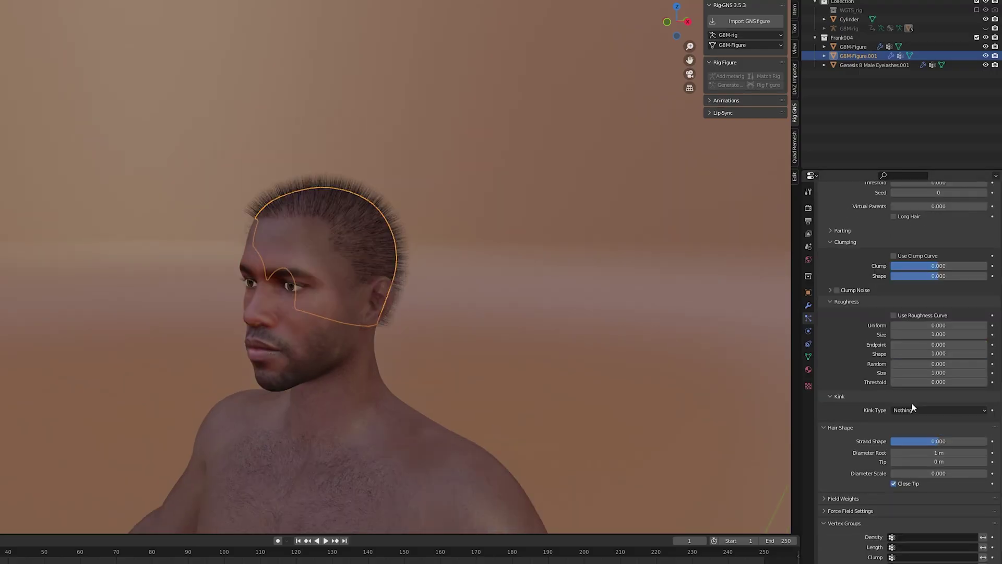
{"action": "left_click", "coordinate": [912, 409]}
{"action": "left_click", "coordinate": [906, 417]}
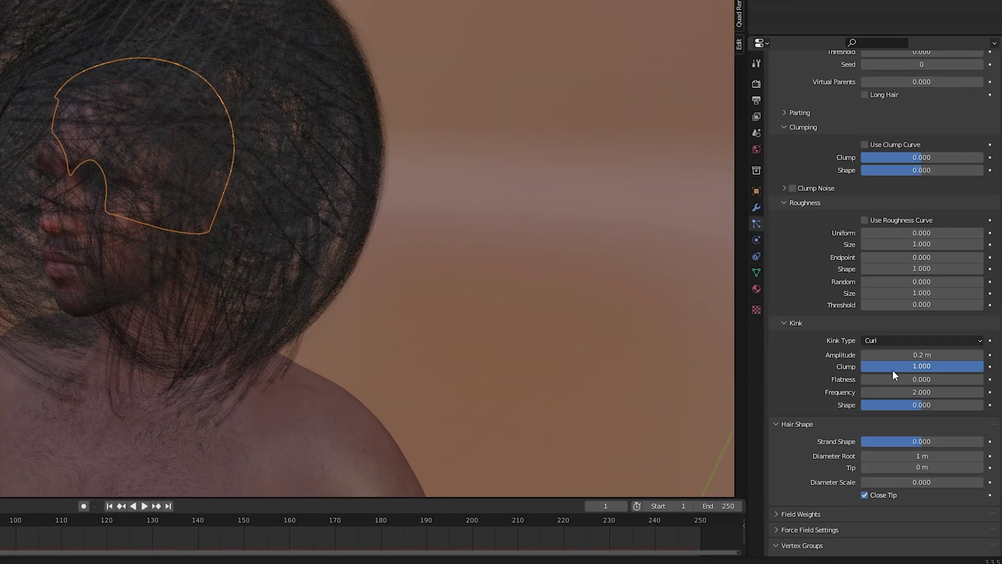
{"action": "left_click_drag", "start_coordinate": [894, 355], "coordinate": [866, 355]}
{"action": "left_click", "coordinate": [929, 355]}
{"action": "type", "text": "0.00"}
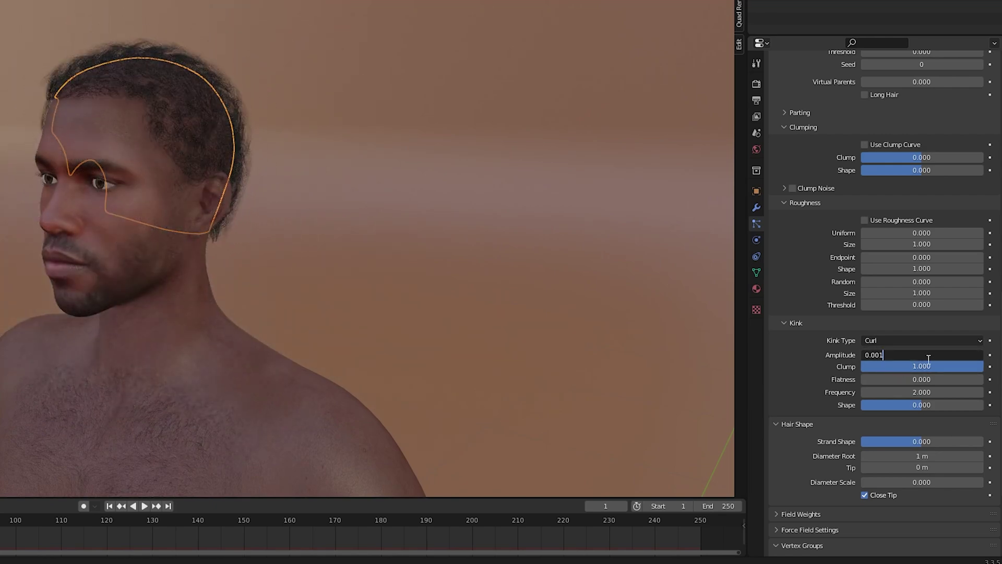
{"action": "type", "text": "1"}
{"action": "key", "text": "Return"}
{"action": "key", "text": "ctrl+space"}
{"action": "scroll", "coordinate": [725, 145], "scroll_direction": "up", "scroll_amount": 8}
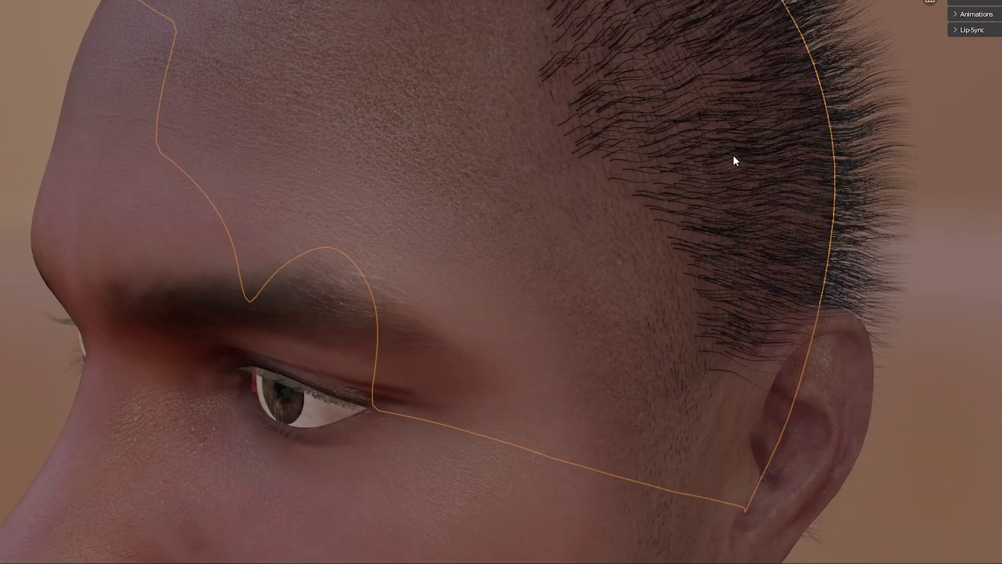
{"action": "key", "text": "ctrl+space"}
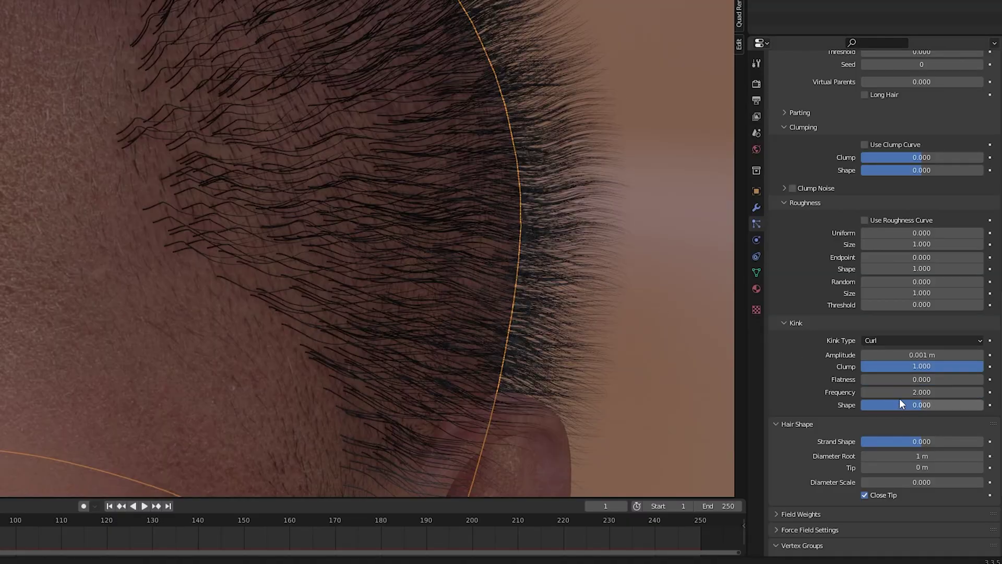
{"action": "left_click_drag", "start_coordinate": [900, 391], "coordinate": [991, 392]}
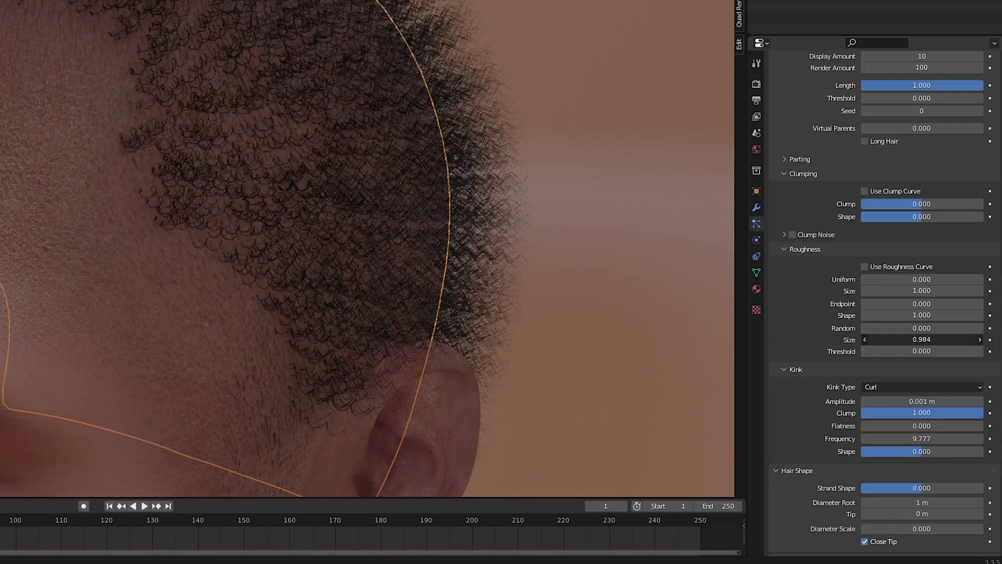
Reduce the roughness size, add slight random roughness, and show 50 child hairs in the viewport.
{"action": "left_click_drag", "start_coordinate": [922, 339], "coordinate": [897, 339]}
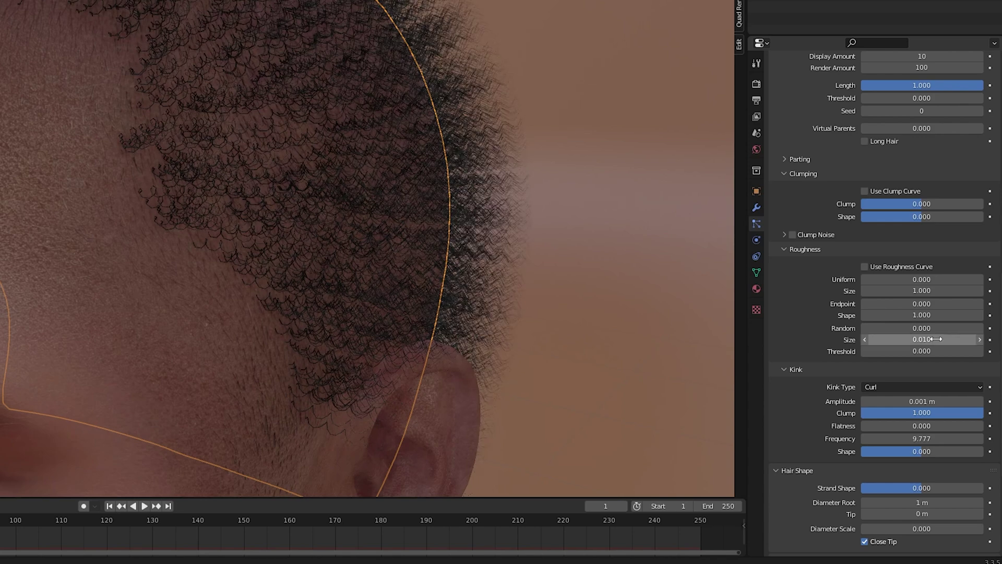
{"action": "left_click", "coordinate": [980, 329]}
{"action": "left_click", "coordinate": [980, 329]}
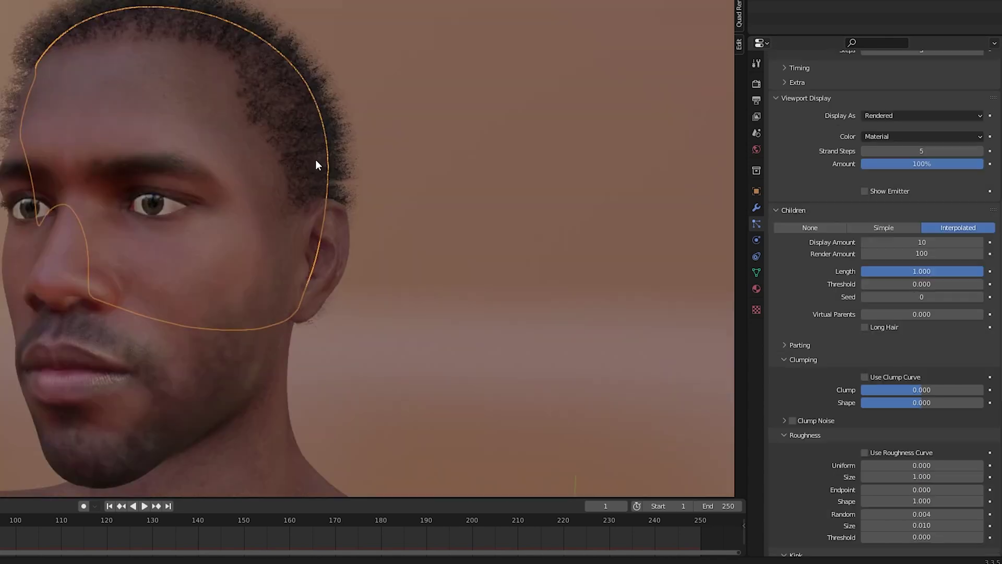
{"action": "middle_click_drag", "start_coordinate": [317, 165], "coordinate": [498, 176]}
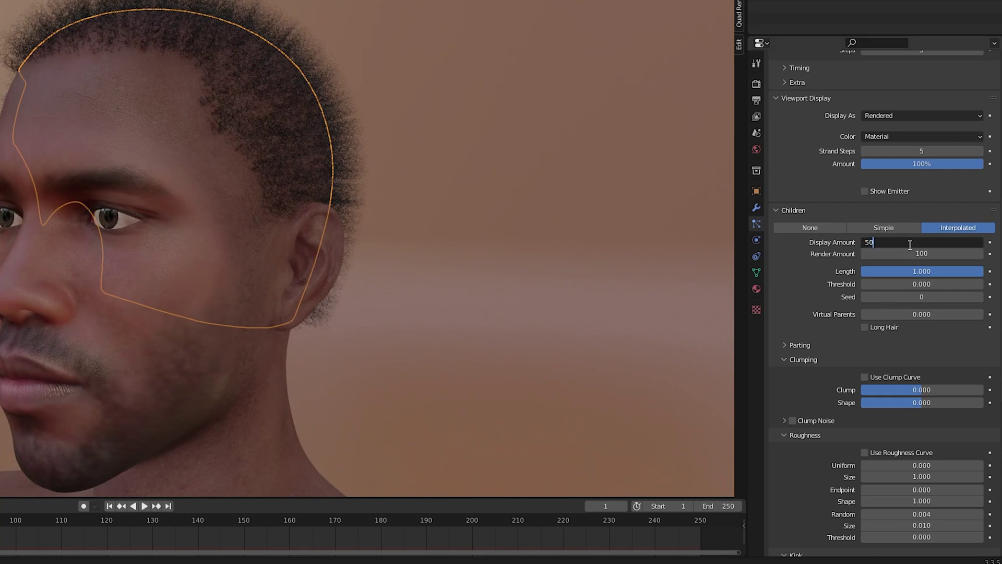
{"action": "key", "text": "Return"}
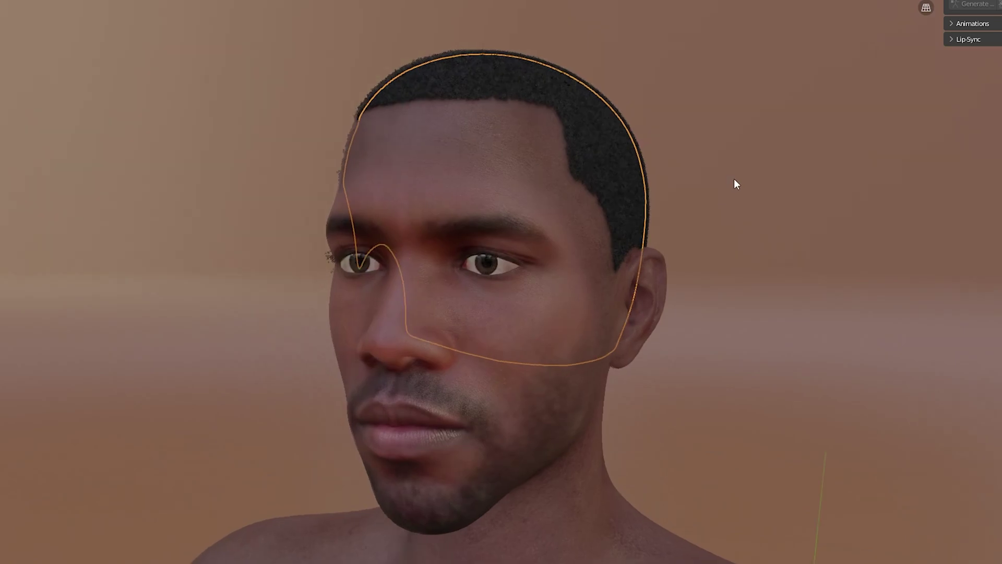
{"action": "middle_click_drag", "start_coordinate": [733, 178], "coordinate": [699, 195]}
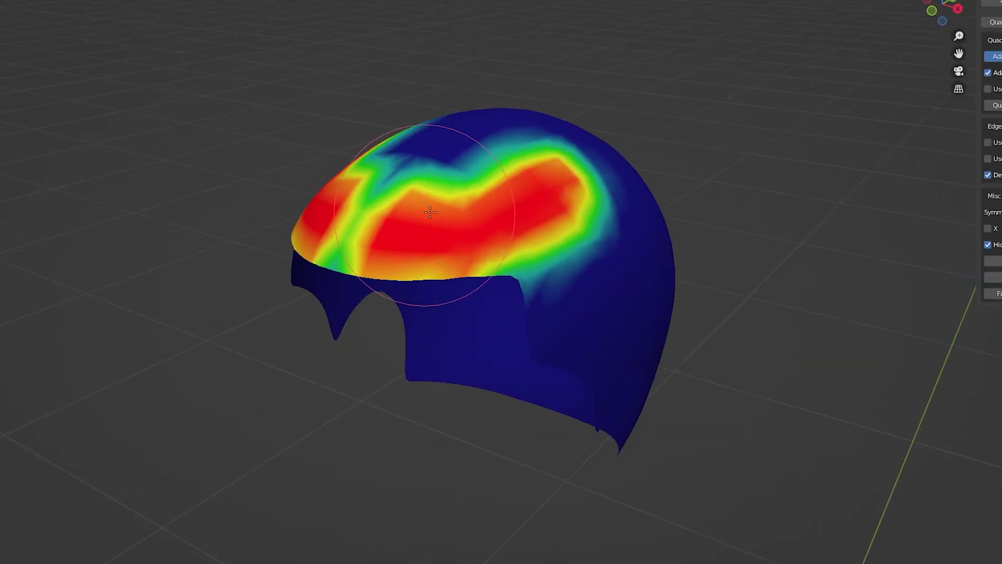
Orbit around the afro head to inspect its painted scalp, back, profile and sides.
{"action": "middle_click_drag", "start_coordinate": [447, 167], "coordinate": [592, 290]}
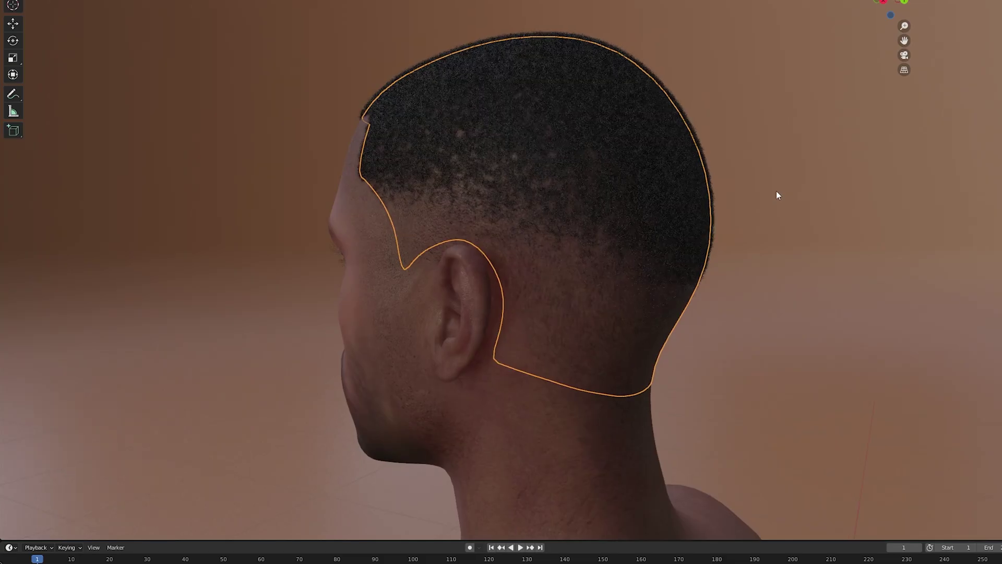
{"action": "middle_click_drag", "start_coordinate": [776, 195], "coordinate": [600, 201]}
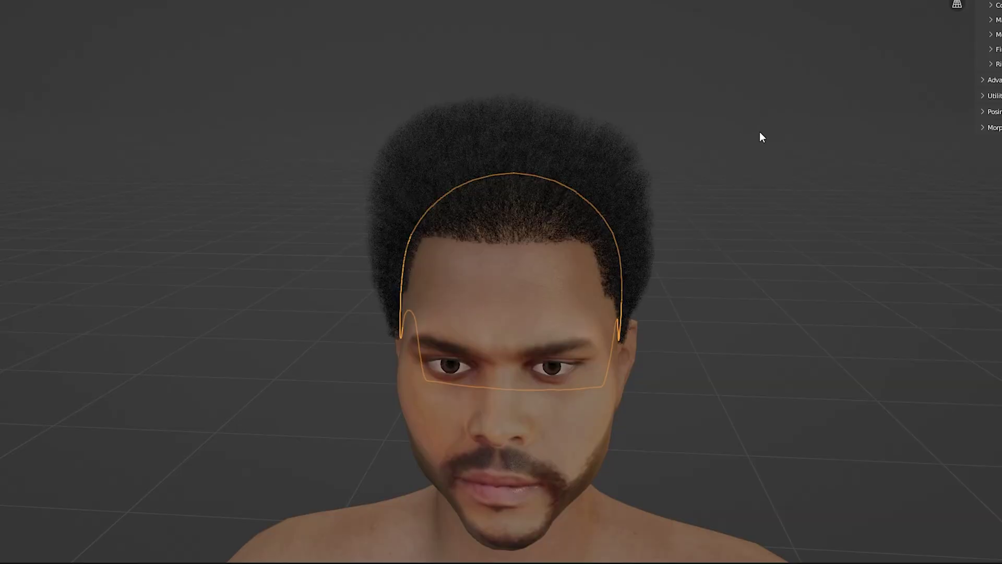
{"action": "mouse_move", "coordinate": [760, 132]}
{"action": "middle_mouse_down"}
{"action": "mouse_move", "coordinate": [648, 111]}
{"action": "mouse_move", "coordinate": [755, 130]}
{"action": "middle_mouse_up"}
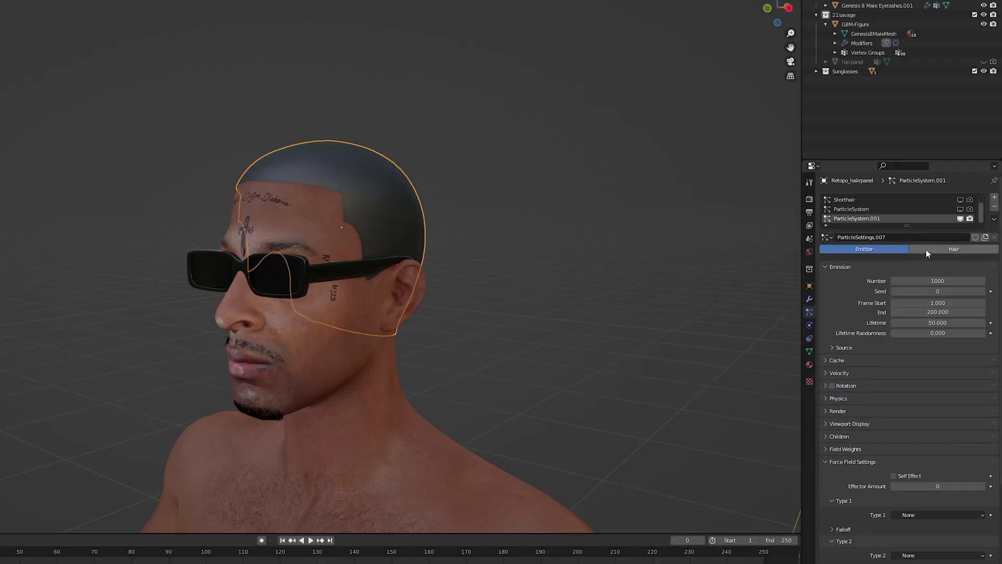
Make the new particle system Hair with 7 strand steps, 0.0002 diameter scale and 0 hairs.
{"action": "left_click", "coordinate": [925, 250]}
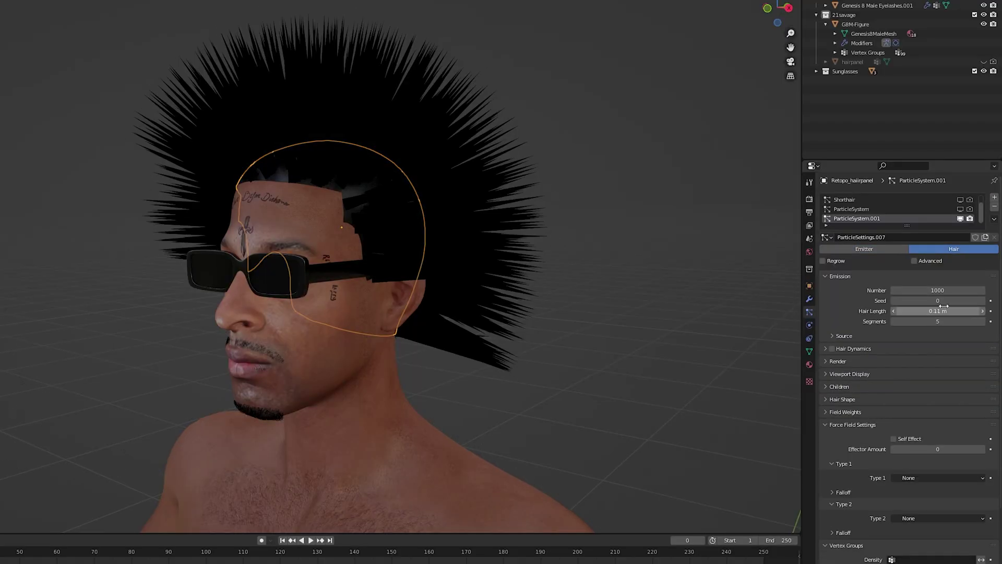
{"action": "left_click", "coordinate": [838, 361]}
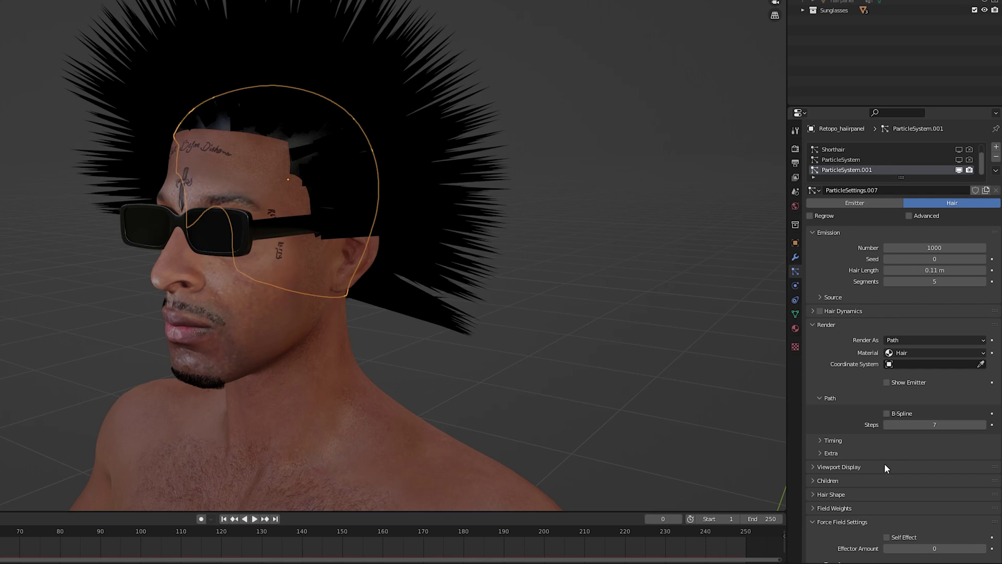
{"action": "left_click", "coordinate": [884, 467]}
{"action": "scroll", "coordinate": [892, 462], "scroll_direction": "down", "scroll_amount": 5}
{"action": "left_click_drag", "start_coordinate": [983, 411], "coordinate": [986, 416]}
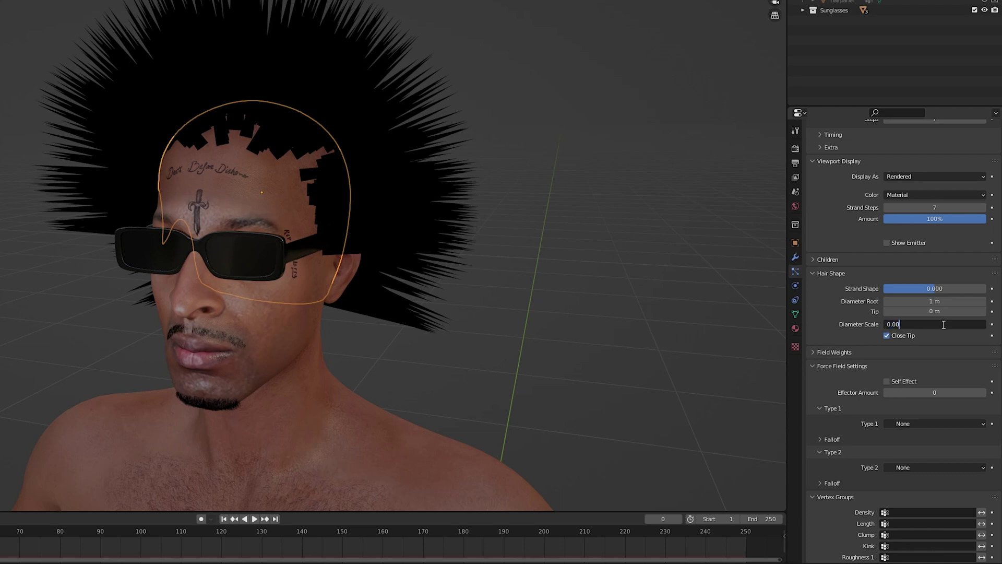
{"action": "key", "text": "Return"}
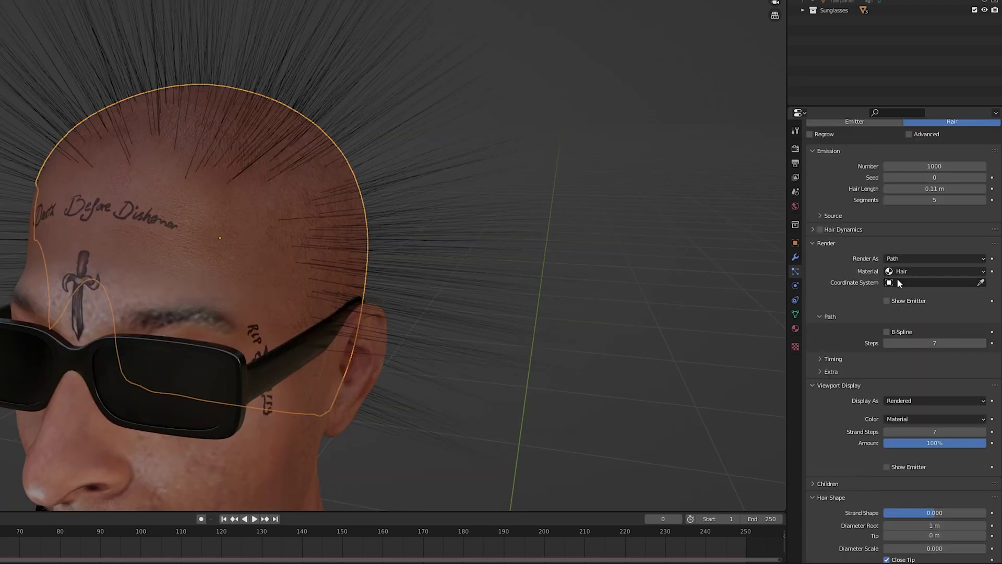
{"action": "scroll", "coordinate": [902, 284], "scroll_direction": "up", "scroll_amount": 3}
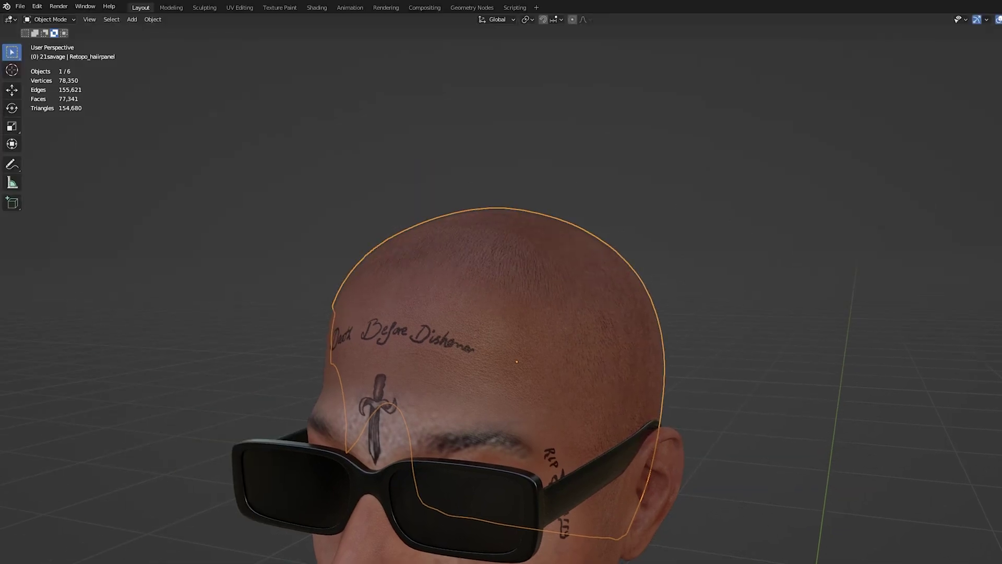
{"action": "left_click", "coordinate": [42, 19]}
In Particle Edit, plant one hair strand on top of the scalp, then return to Object Mode.
{"action": "left_click", "coordinate": [61, 99]}
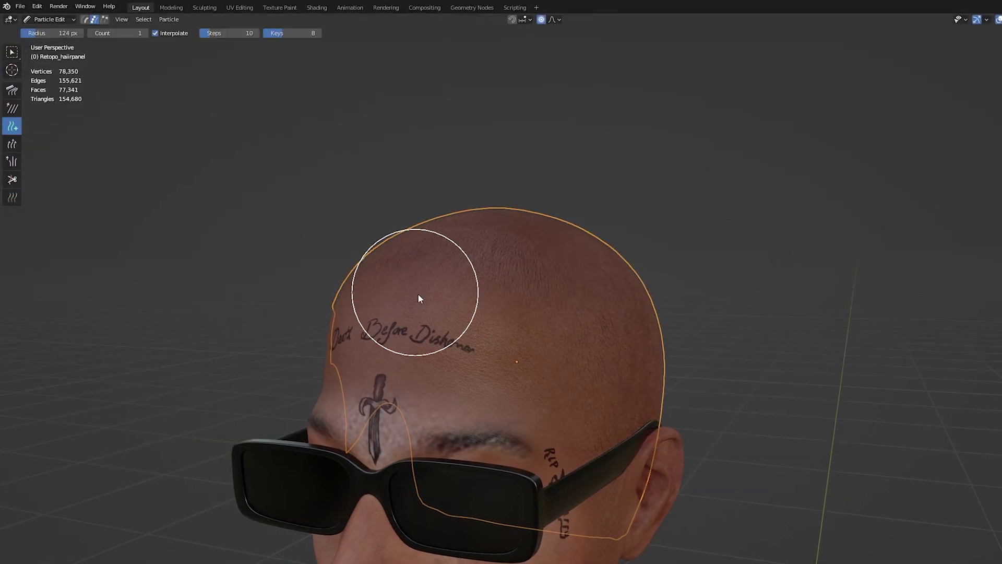
{"action": "mouse_move", "coordinate": [575, 266]}
{"action": "middle_mouse_down"}
{"action": "mouse_move", "coordinate": [541, 282]}
{"action": "mouse_move", "coordinate": [617, 306]}
{"action": "mouse_move", "coordinate": [666, 271]}
{"action": "mouse_move", "coordinate": [605, 311]}
{"action": "mouse_move", "coordinate": [644, 298]}
{"action": "mouse_move", "coordinate": [600, 271]}
{"action": "middle_mouse_up"}
{"action": "left_click", "coordinate": [580, 304]}
{"action": "left_click", "coordinate": [35, 21]}
{"action": "left_click", "coordinate": [45, 31]}
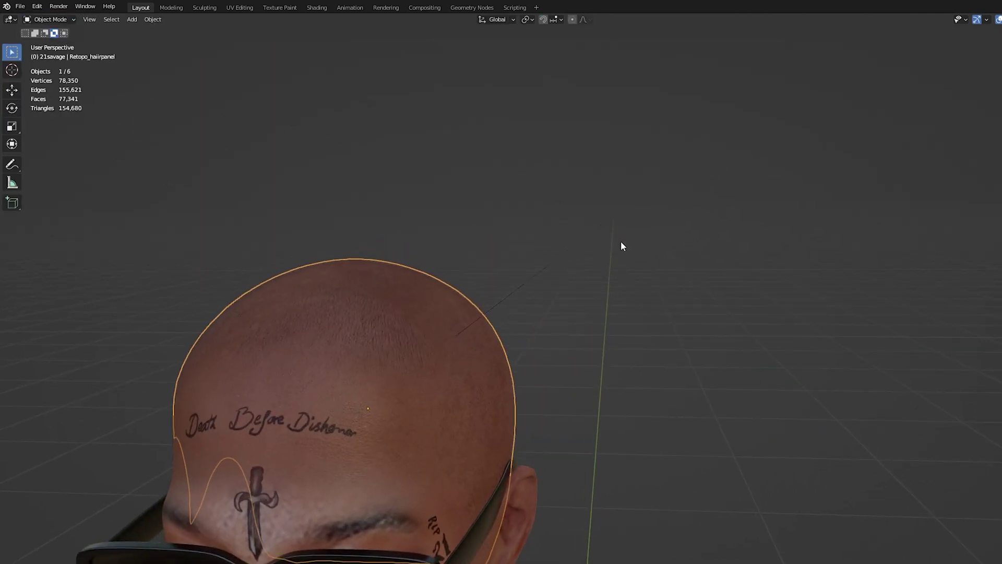
{"action": "scroll", "coordinate": [623, 248], "scroll_direction": "up", "scroll_amount": 2}
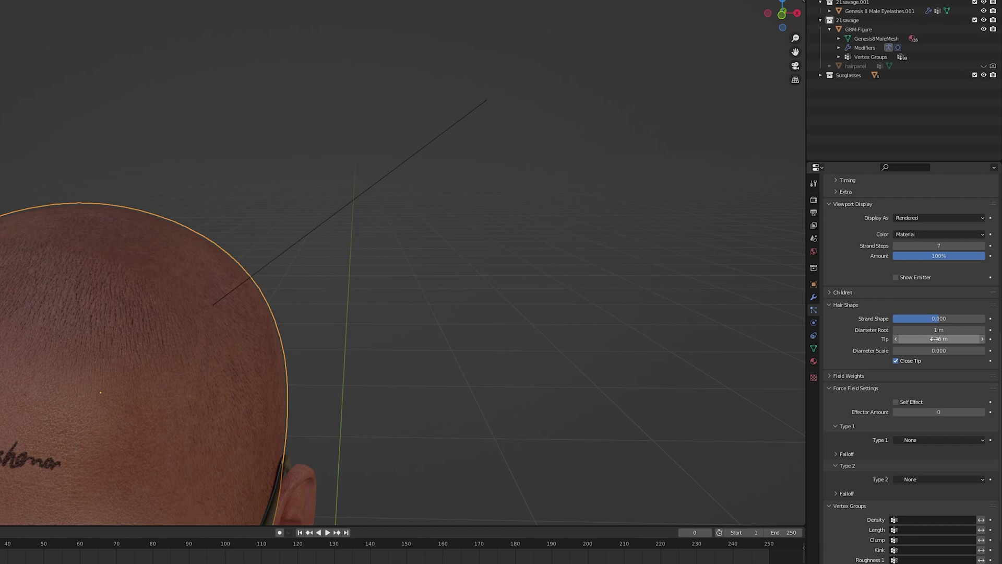
Give the hair Simple children with radius 0.002 m, Curl kink, amplitude 0.001 m and frequency 10.
{"action": "left_click", "coordinate": [861, 369]}
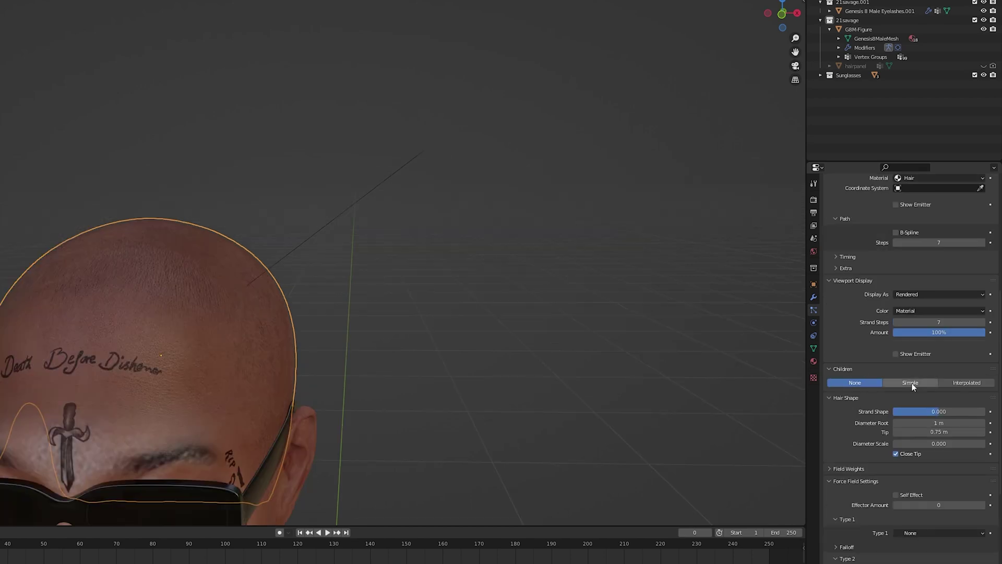
{"action": "left_click", "coordinate": [910, 382]}
{"action": "scroll", "coordinate": [531, 308], "scroll_direction": "down", "scroll_amount": 4}
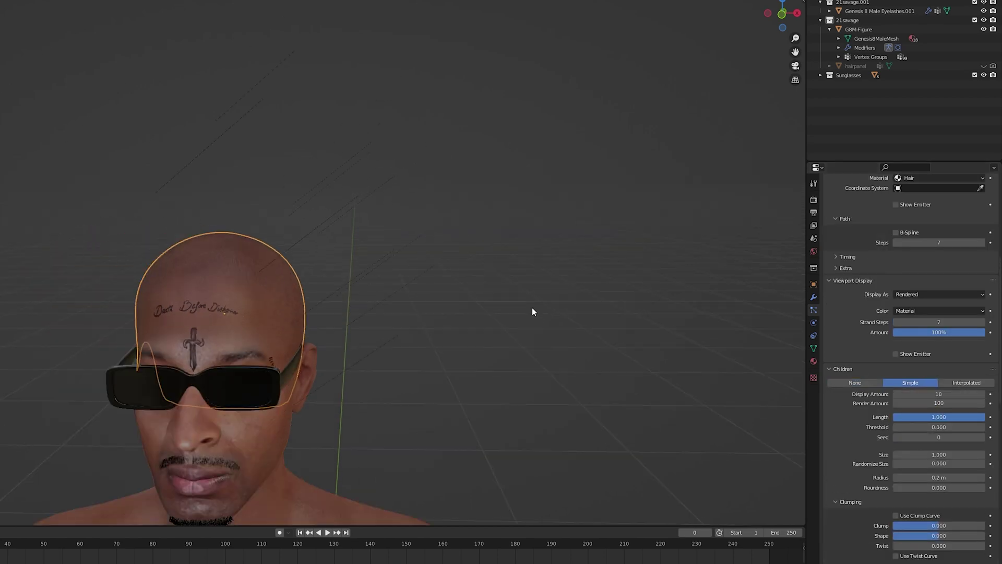
{"action": "middle_click_drag", "start_coordinate": [538, 311], "coordinate": [490, 311]}
{"action": "scroll", "coordinate": [530, 337], "scroll_direction": "up", "scroll_amount": 2}
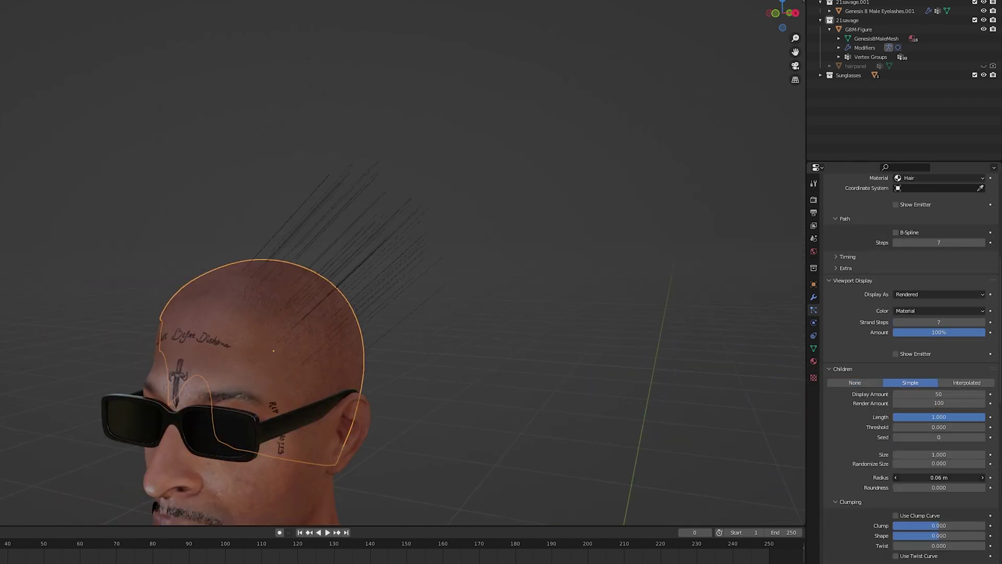
{"action": "left_click_drag", "start_coordinate": [934, 477], "coordinate": [912, 477]}
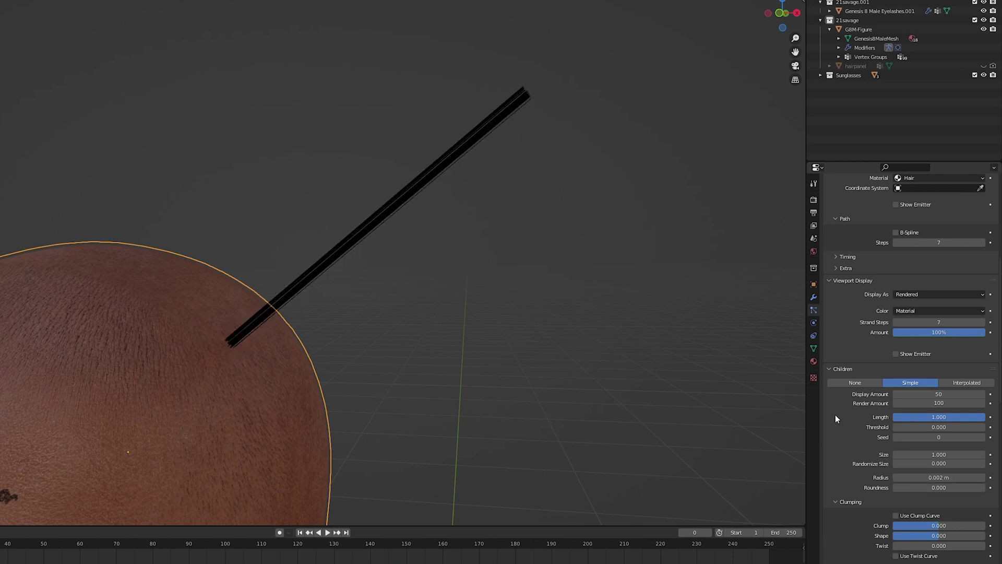
{"action": "left_click", "coordinate": [917, 398]}
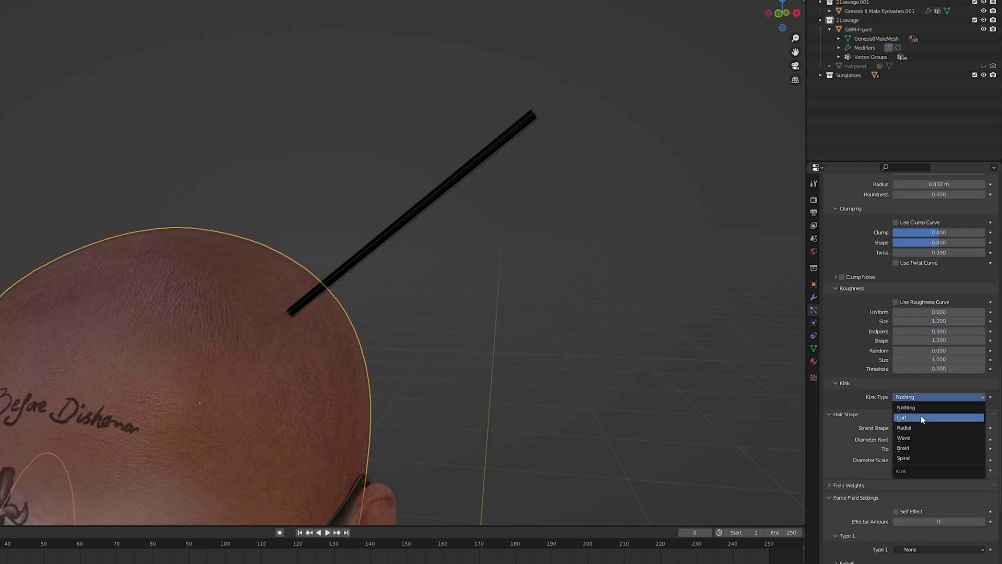
{"action": "left_click", "coordinate": [922, 417]}
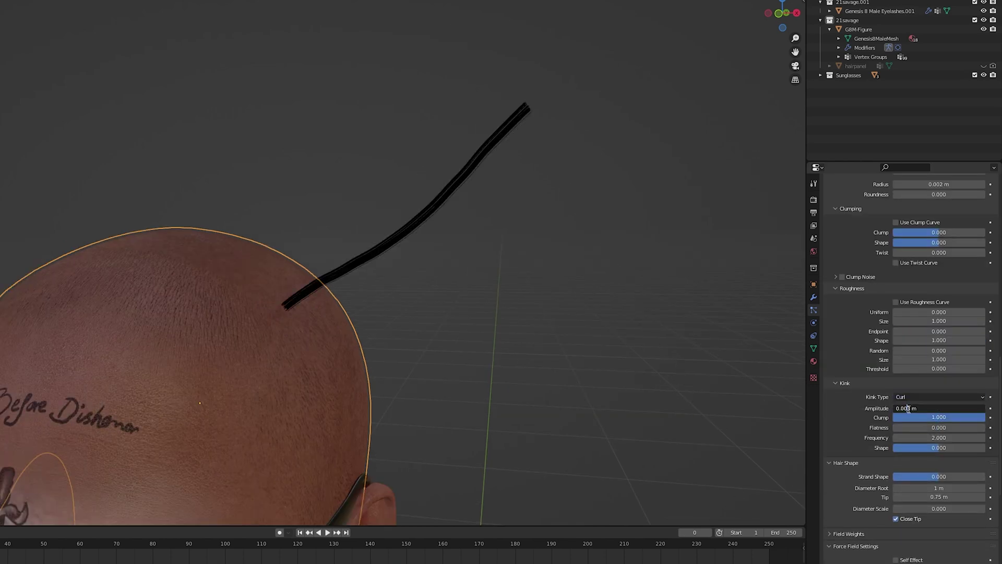
{"action": "key", "text": "Return"}
{"action": "left_click", "coordinate": [907, 437]}
{"action": "type", "text": "10"}
{"action": "key", "text": "Return"}
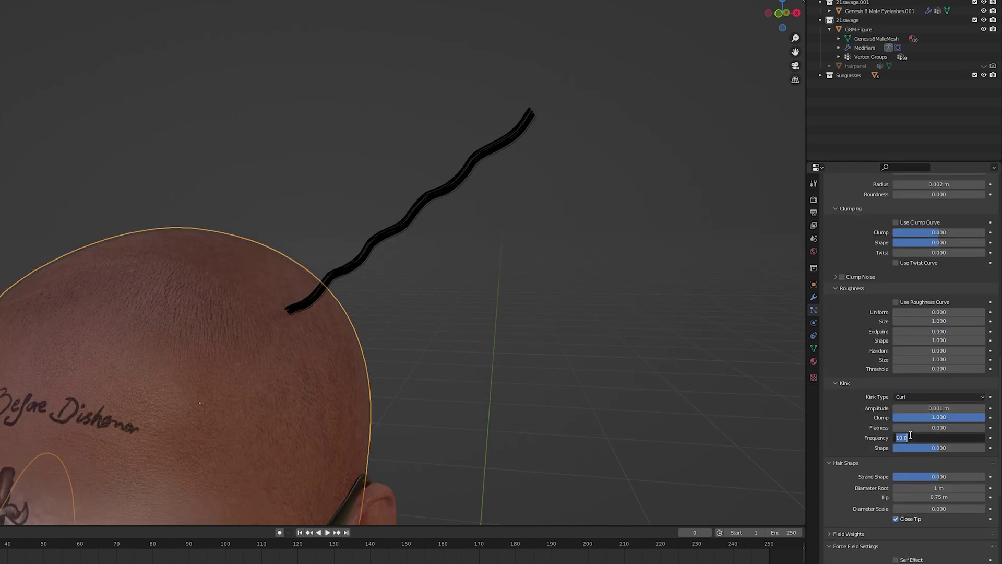
Add more strands and comb them down the side and back of the head.
{"action": "middle_click_drag", "start_coordinate": [699, 283], "coordinate": [508, 273]}
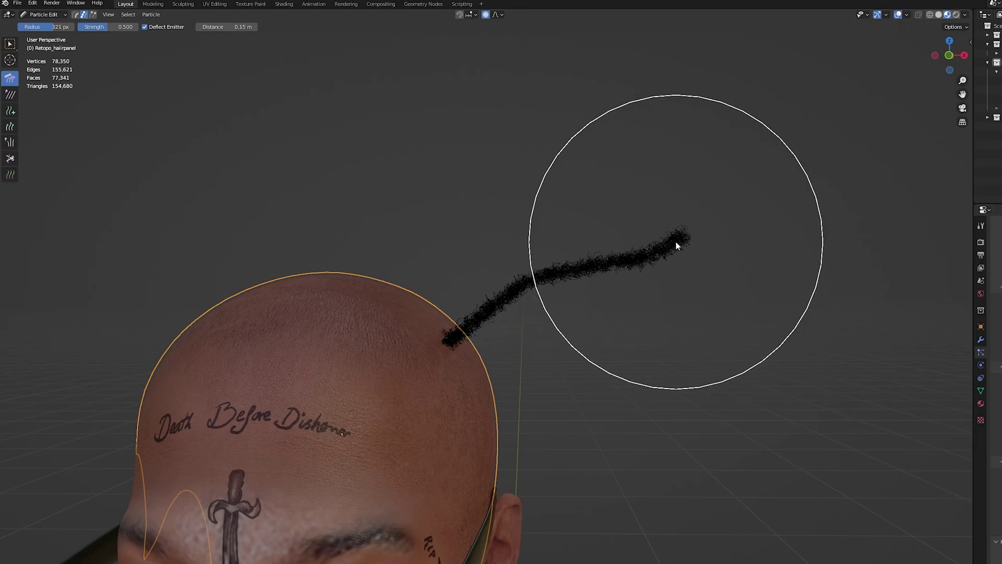
{"action": "mouse_move", "coordinate": [676, 235]}
{"action": "left_mouse_down"}
{"action": "mouse_move", "coordinate": [692, 342]}
{"action": "mouse_move", "coordinate": [577, 313]}
{"action": "left_mouse_up"}
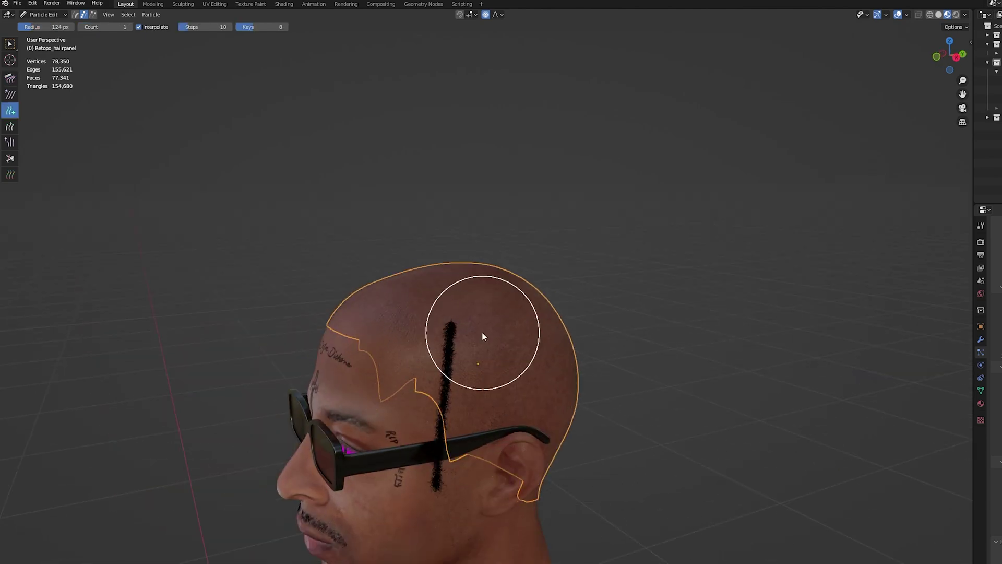
{"action": "left_click", "coordinate": [474, 325]}
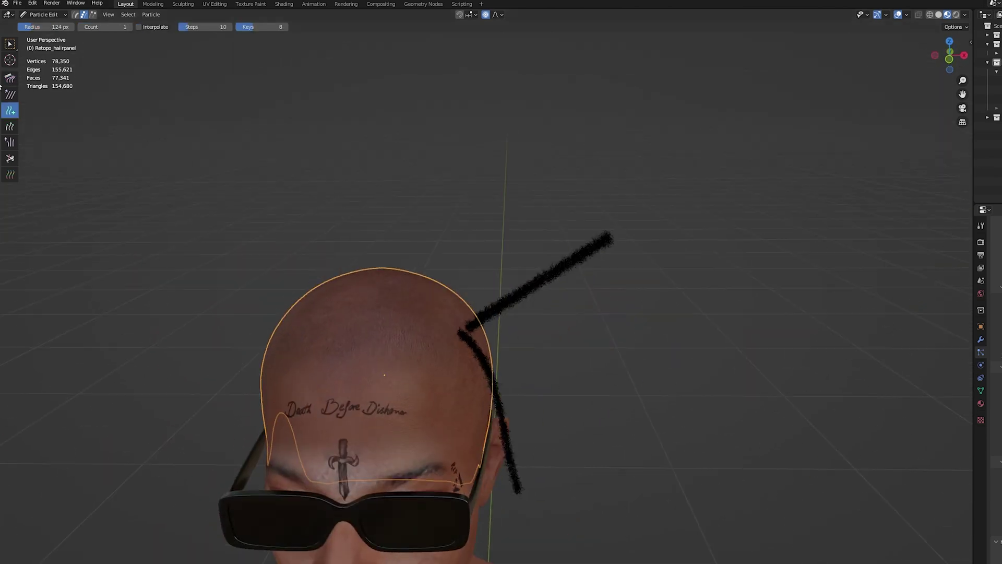
{"action": "left_click_drag", "start_coordinate": [608, 235], "coordinate": [628, 358]}
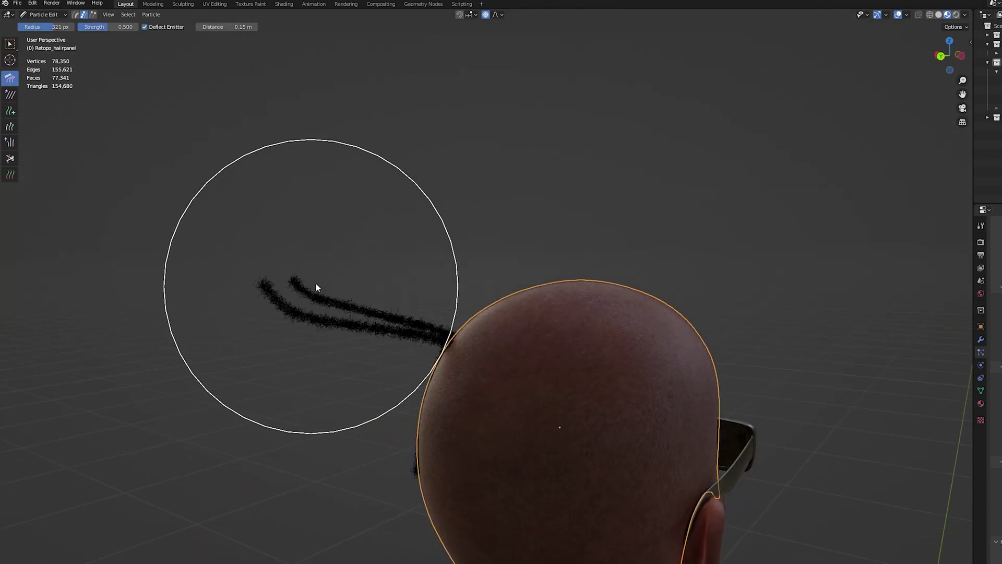
{"action": "mouse_move", "coordinate": [316, 287]}
{"action": "left_mouse_down"}
{"action": "mouse_move", "coordinate": [297, 401]}
{"action": "mouse_move", "coordinate": [311, 501]}
{"action": "left_mouse_up"}
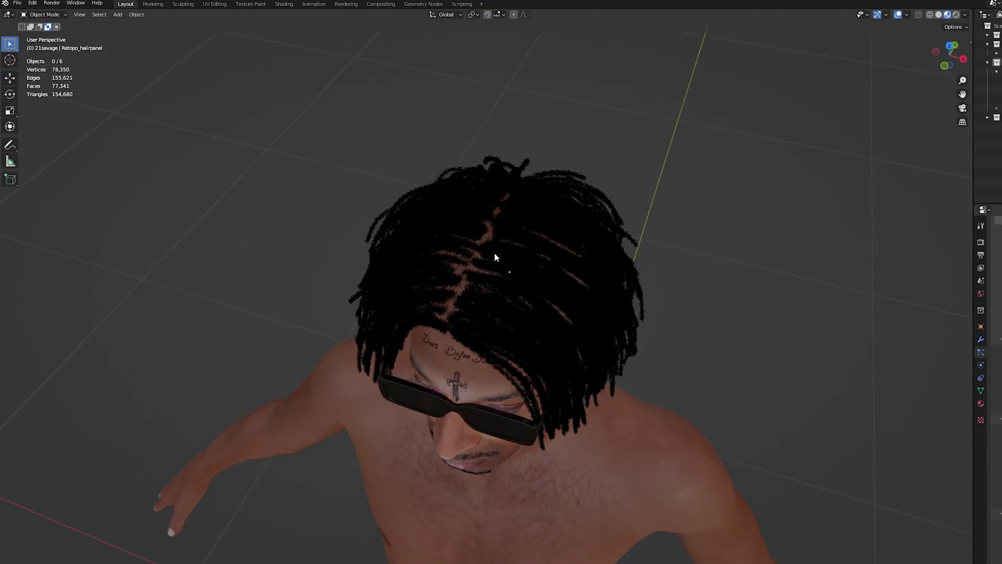
View the dreads from above and add another particle system to the scalp.
{"action": "middle_click_drag", "start_coordinate": [493, 253], "coordinate": [432, 167]}
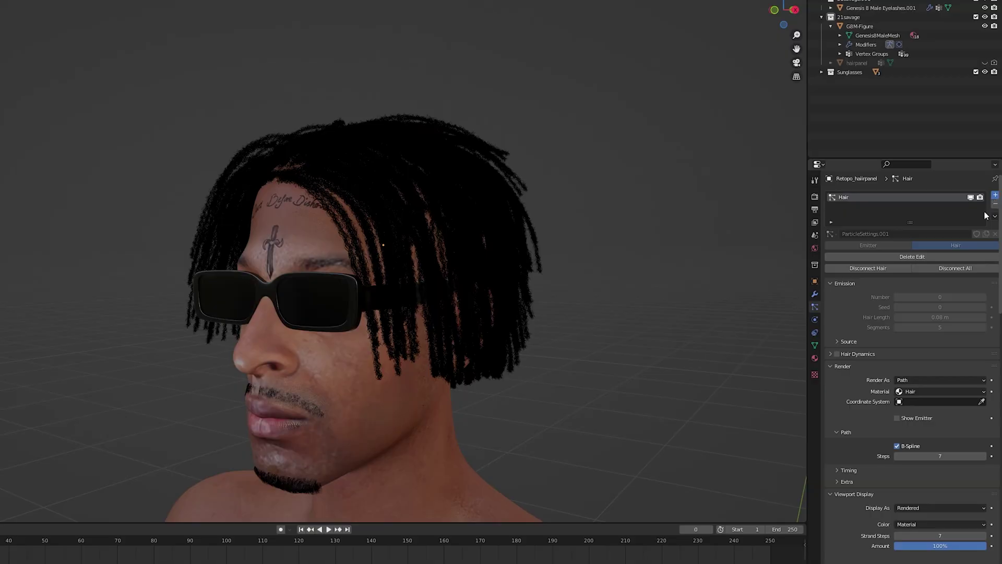
{"action": "left_click", "coordinate": [995, 194]}
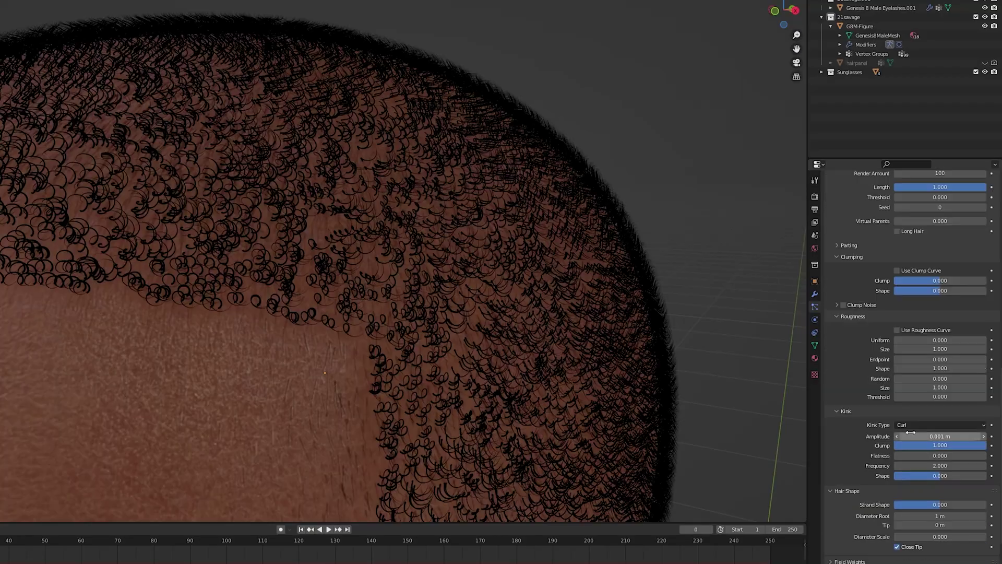
{"action": "scroll", "coordinate": [925, 461], "scroll_direction": "down", "scroll_amount": 1}
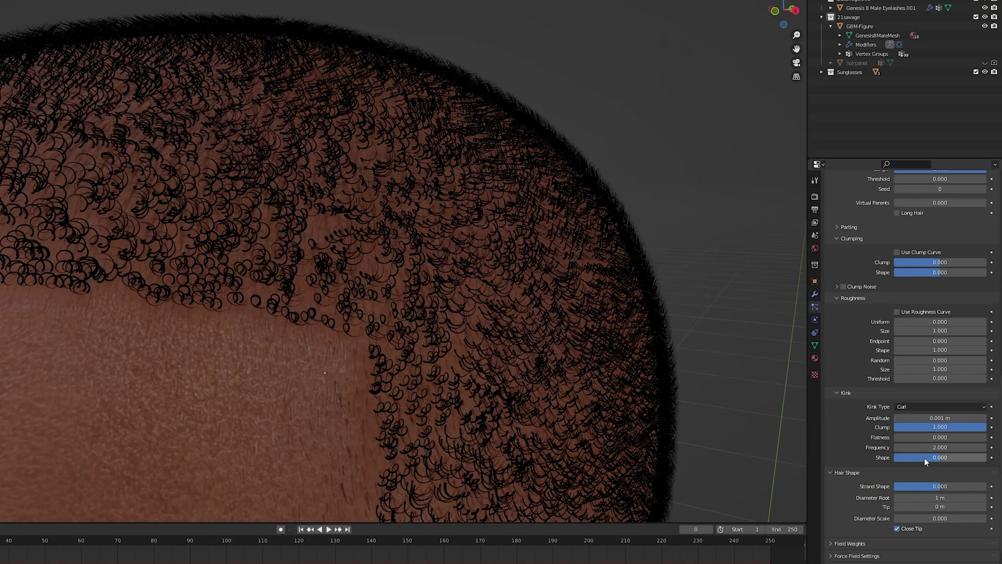
{"action": "scroll", "coordinate": [334, 261], "scroll_direction": "down", "scroll_amount": 3}
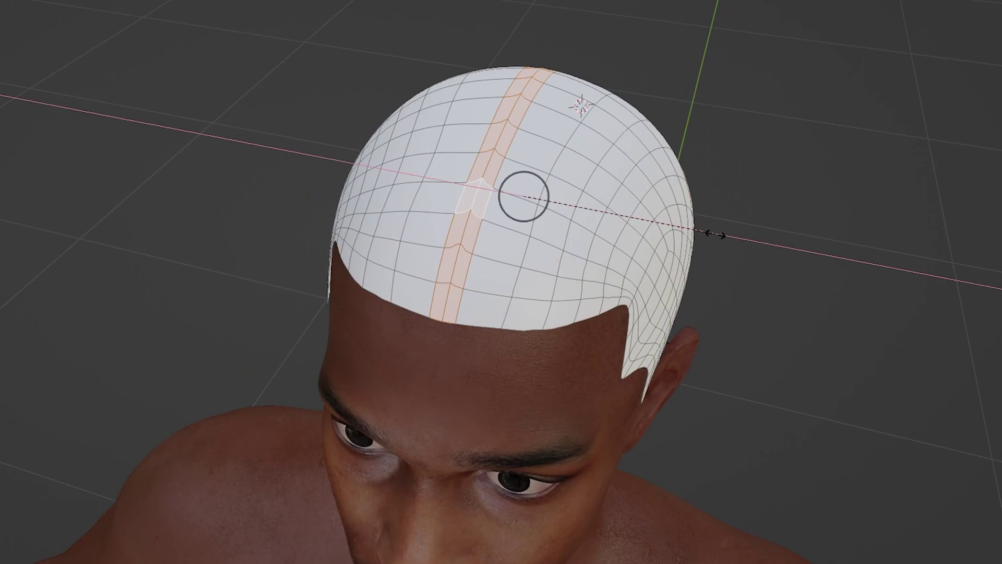
Delete three strips of scalp-cap faces to split it into panels, then select the bottom loop.
{"action": "key", "text": "x"}
{"action": "left_click", "coordinate": [687, 229]}
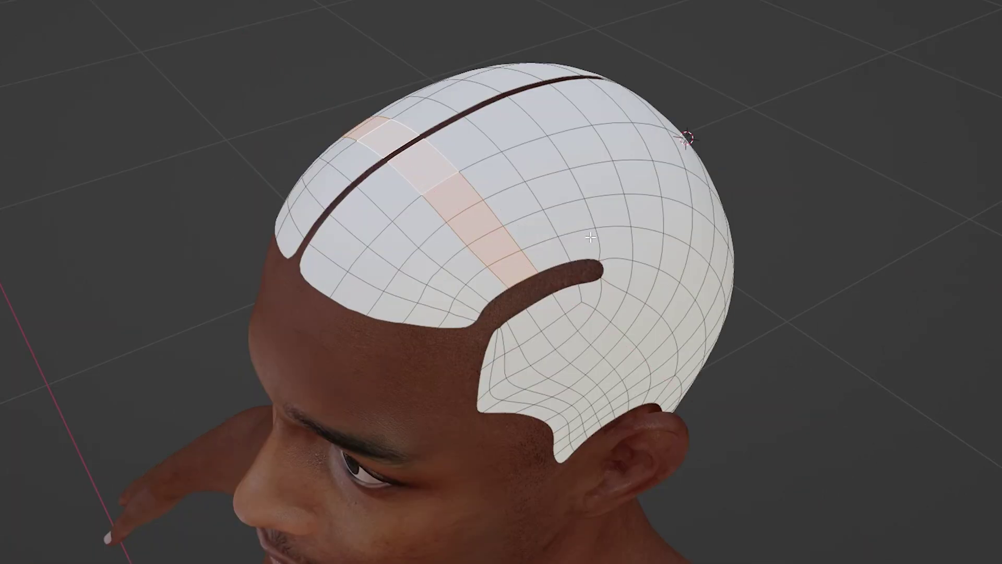
{"action": "key", "text": "x"}
{"action": "left_click", "coordinate": [605, 238]}
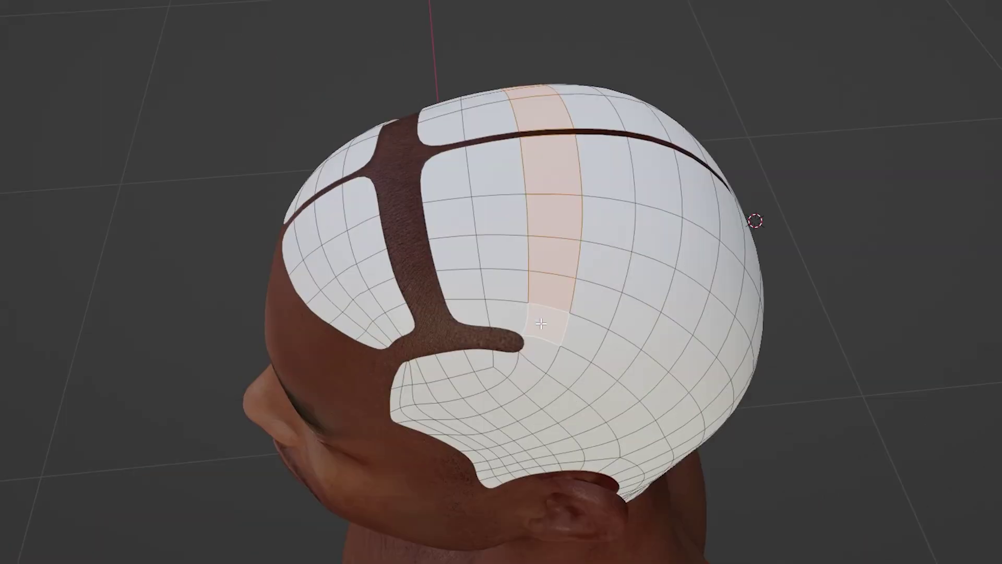
{"action": "key", "text": "x"}
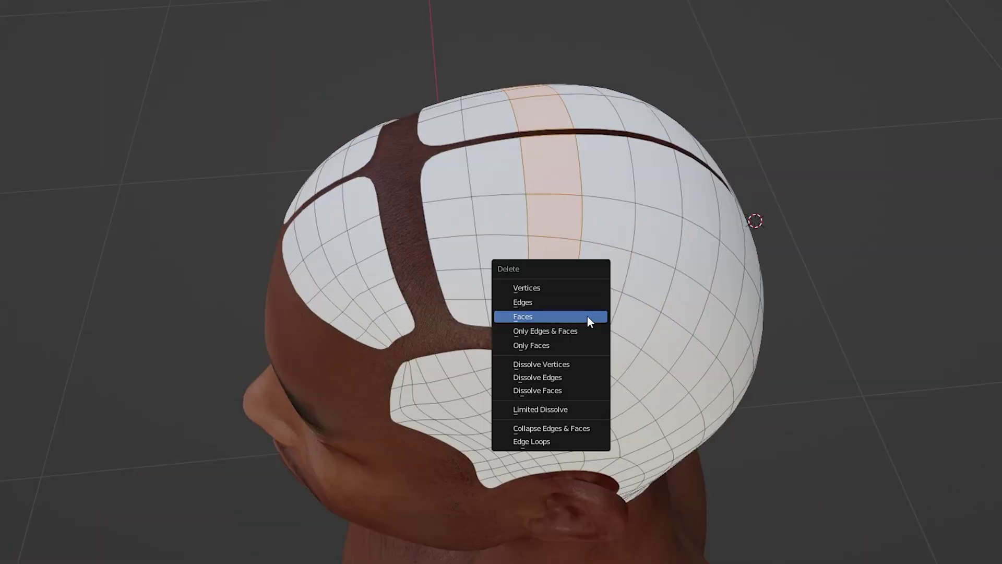
{"action": "left_click", "coordinate": [587, 315]}
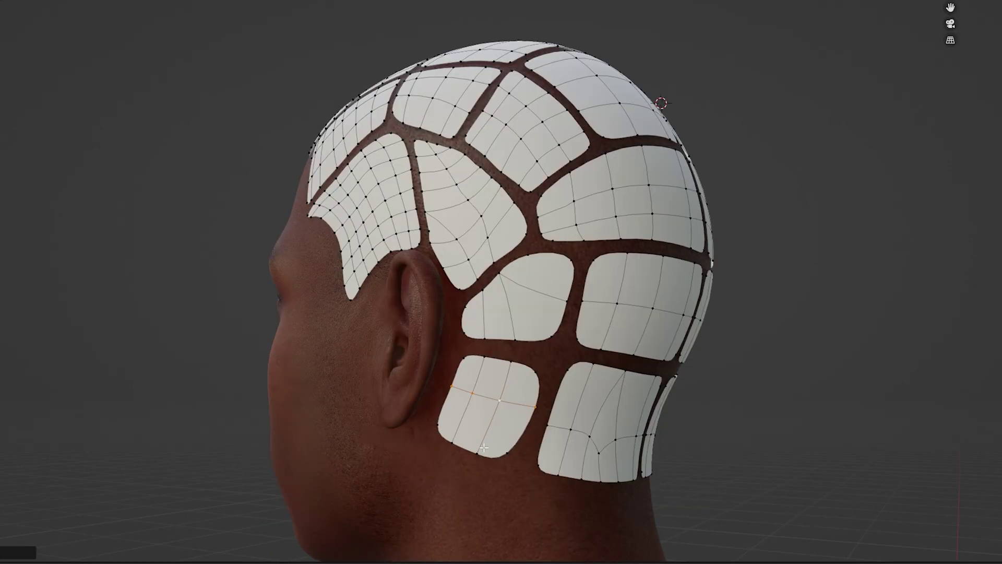
{"action": "left_click", "coordinate": [522, 432], "text": "alt"}
{"action": "middle_click_drag", "start_coordinate": [540, 451], "coordinate": [553, 321]}
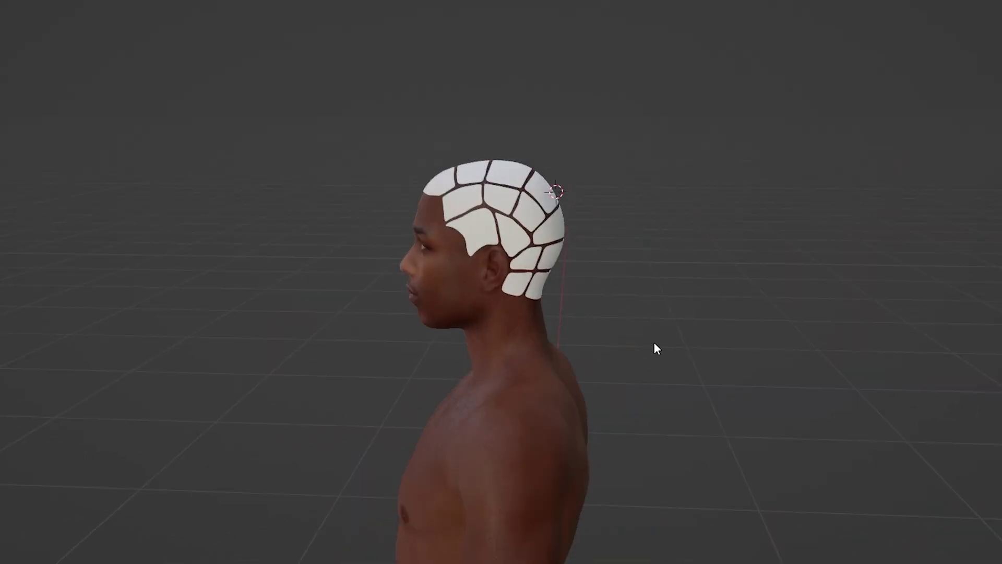
{"action": "middle_click_drag", "start_coordinate": [654, 344], "coordinate": [604, 349]}
Add a small plane, apply its scale, and stretch it wider along X.
{"action": "scroll", "coordinate": [603, 349], "scroll_direction": "up", "scroll_amount": 3}
{"action": "key", "text": "shift+a"}
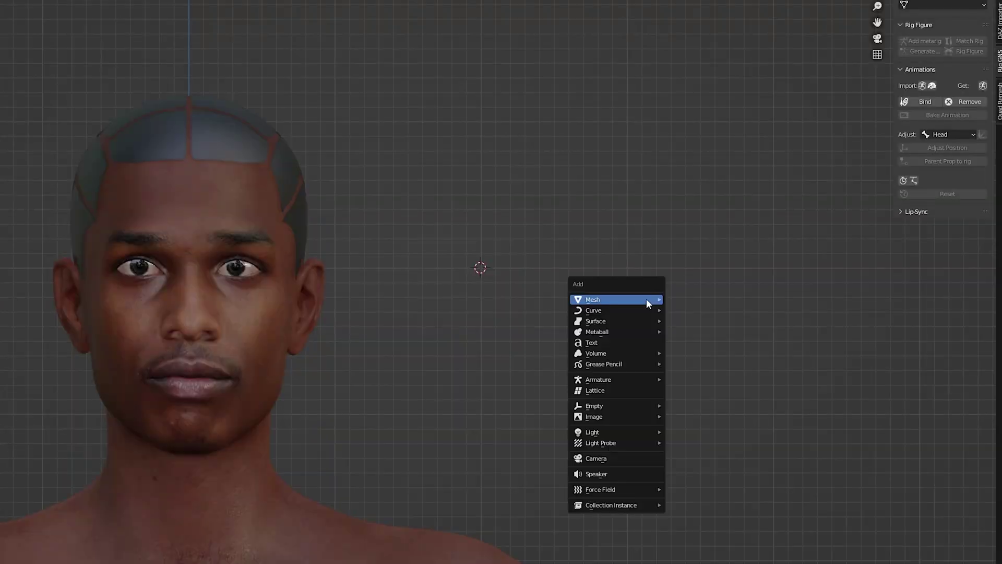
{"action": "mouse_move", "coordinate": [650, 300]}
{"action": "left_click", "coordinate": [678, 311]}
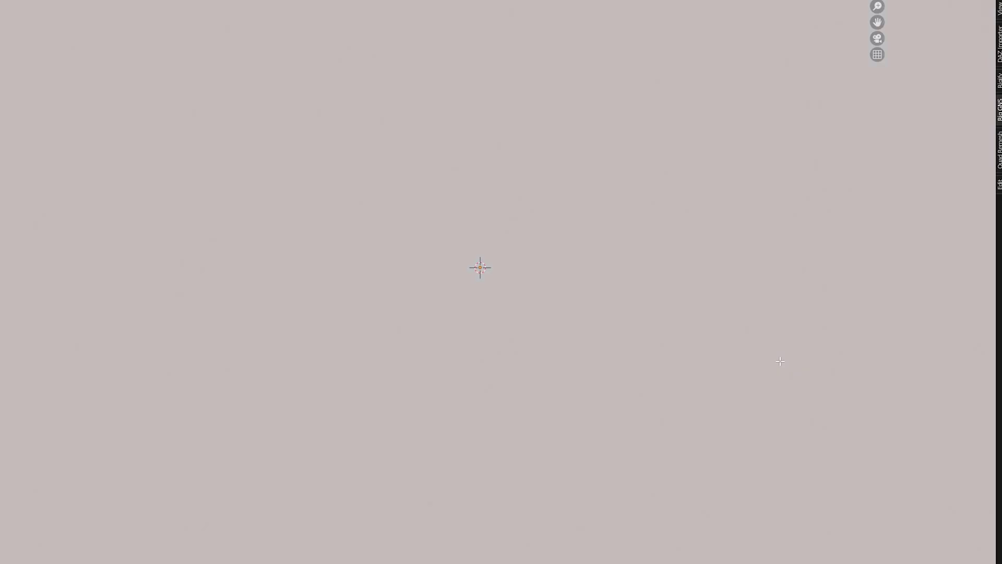
{"action": "key", "text": "s"}
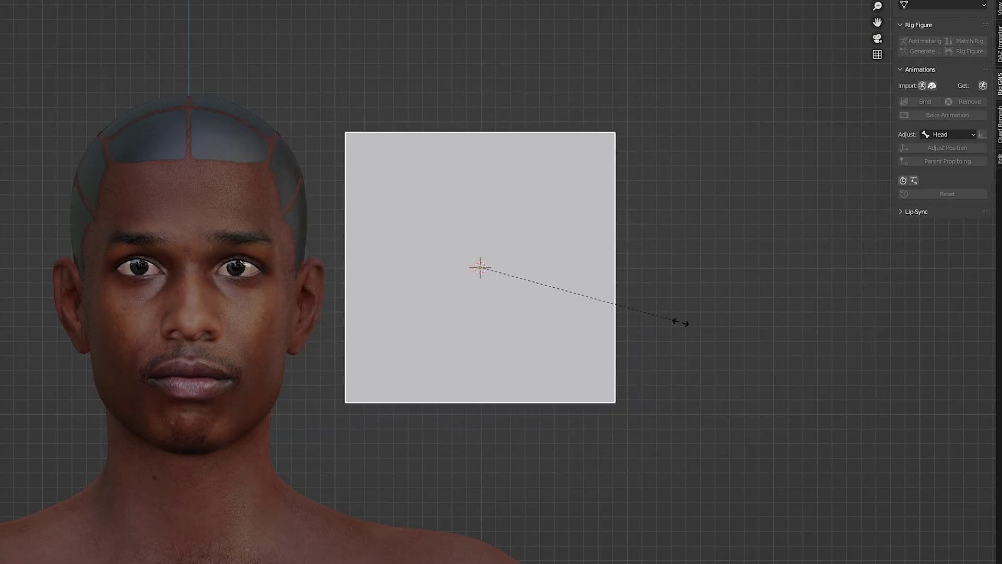
{"action": "key", "text": "ctrl+a"}
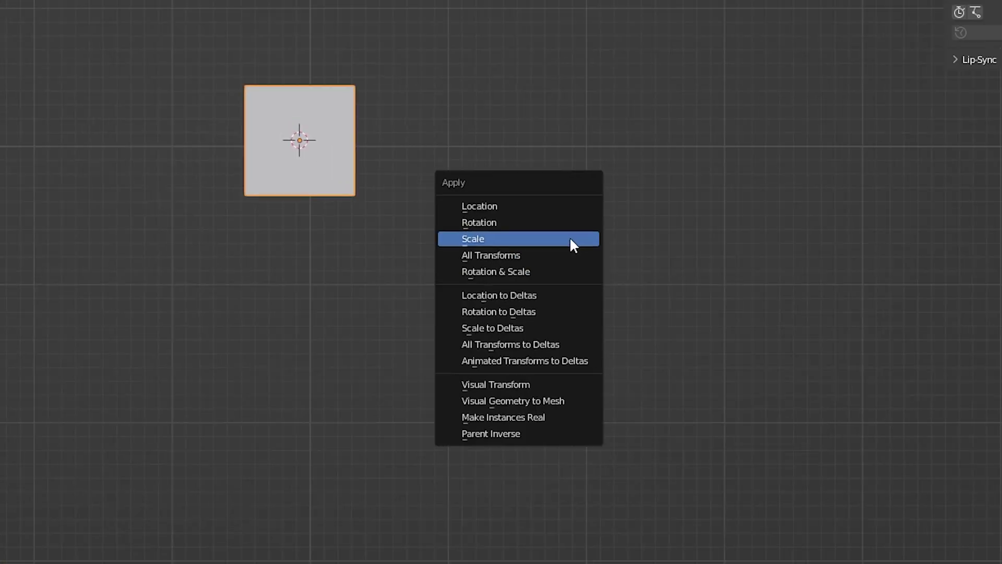
{"action": "left_click", "coordinate": [569, 237]}
{"action": "key", "text": "s"}
{"action": "key", "text": "x"}
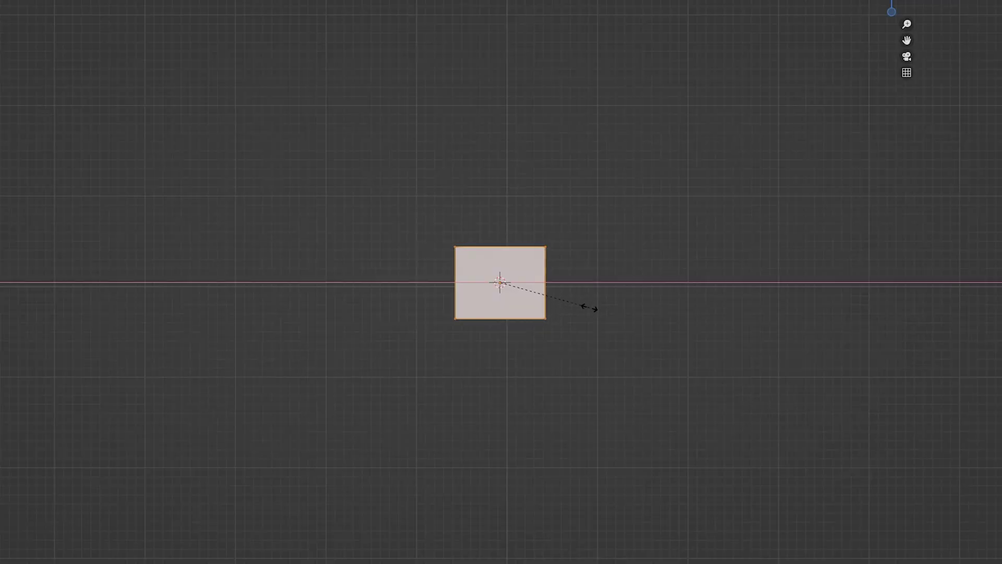
{"action": "left_click", "coordinate": [599, 307]}
Round the lobe with a Subdivision modifier, tilt it, and duplicate it.
{"action": "left_click", "coordinate": [813, 210]}
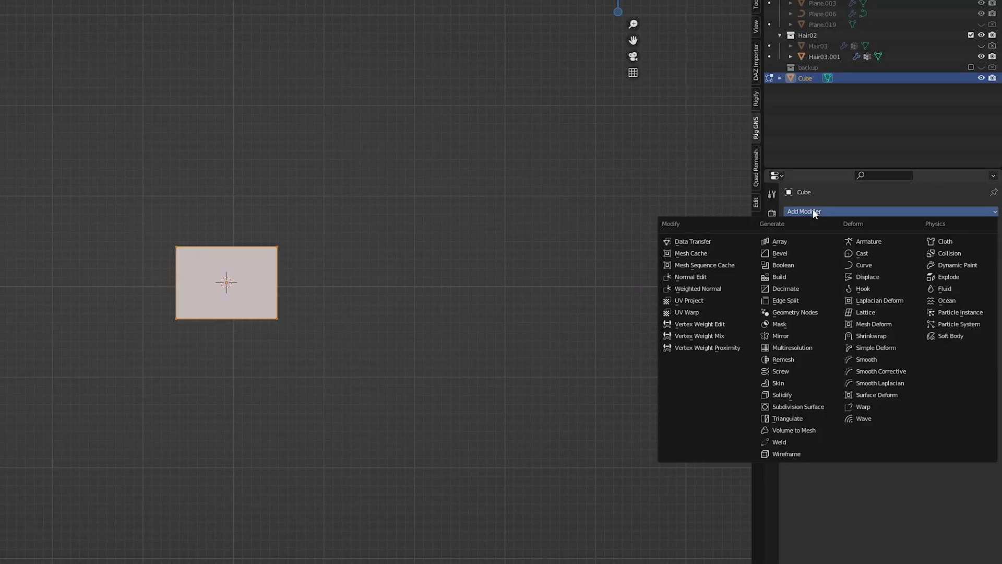
{"action": "left_click", "coordinate": [817, 406]}
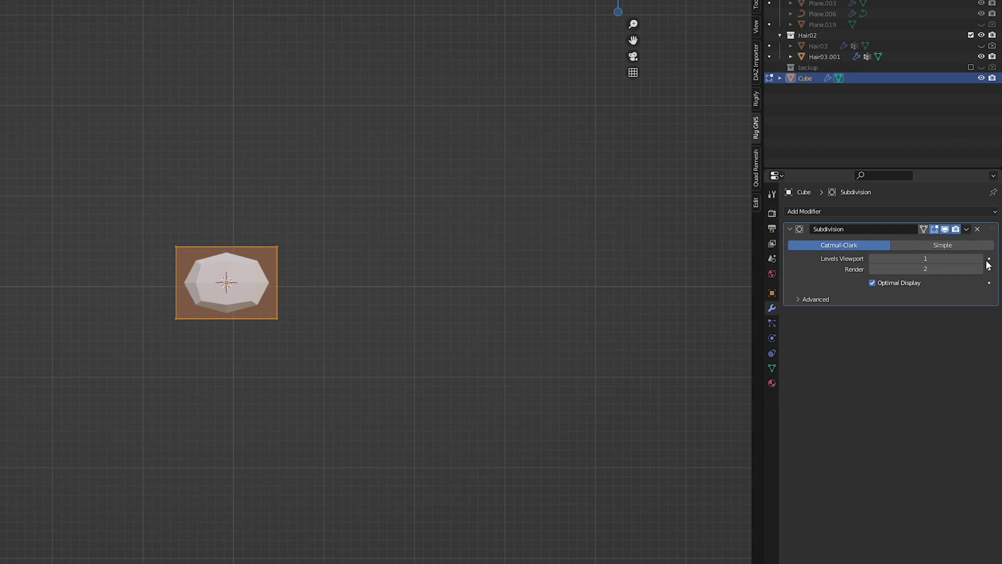
{"action": "key", "text": "r"}
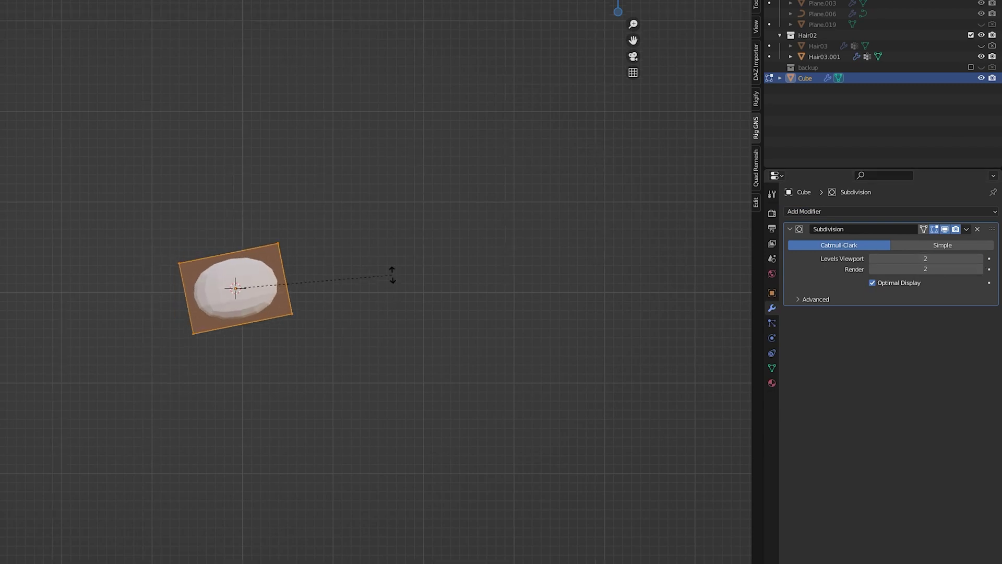
{"action": "left_click", "coordinate": [392, 274]}
{"action": "key", "text": "shift+d"}
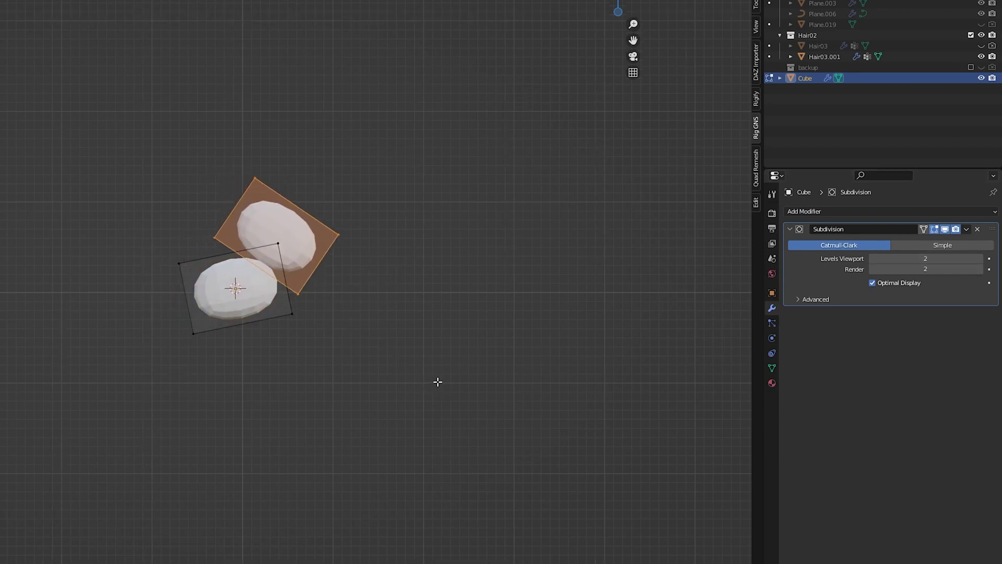
Add Array and Curve modifiers to the lobe object.
{"action": "left_click", "coordinate": [851, 211]}
{"action": "left_click", "coordinate": [811, 242]}
{"action": "key", "text": "Tab"}
{"action": "left_click", "coordinate": [891, 211]}
{"action": "left_click", "coordinate": [862, 265]}
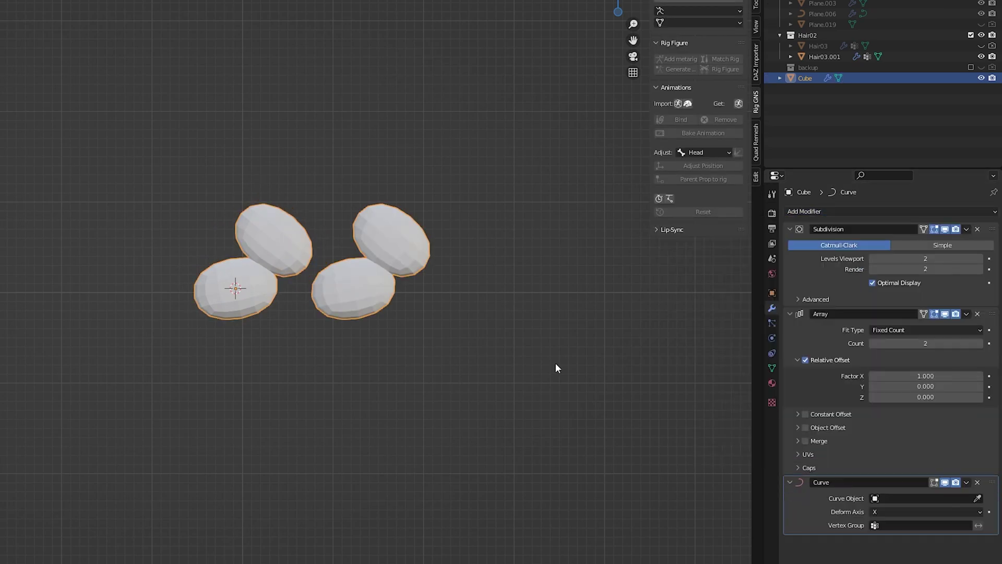
Add a NURBS path object and set its scale.
{"action": "key", "text": "shift+a"}
{"action": "mouse_move", "coordinate": [394, 339]}
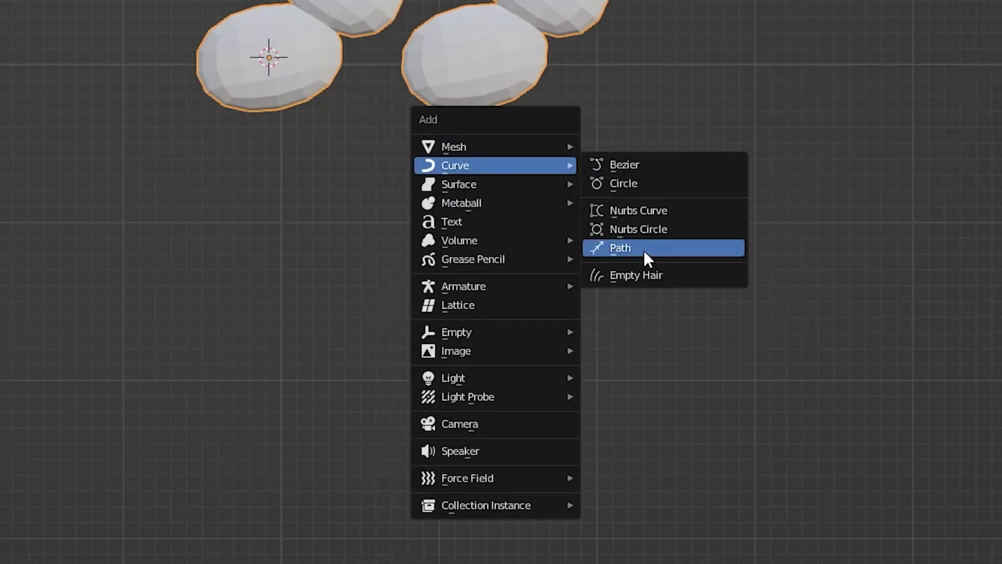
{"action": "left_click", "coordinate": [644, 248]}
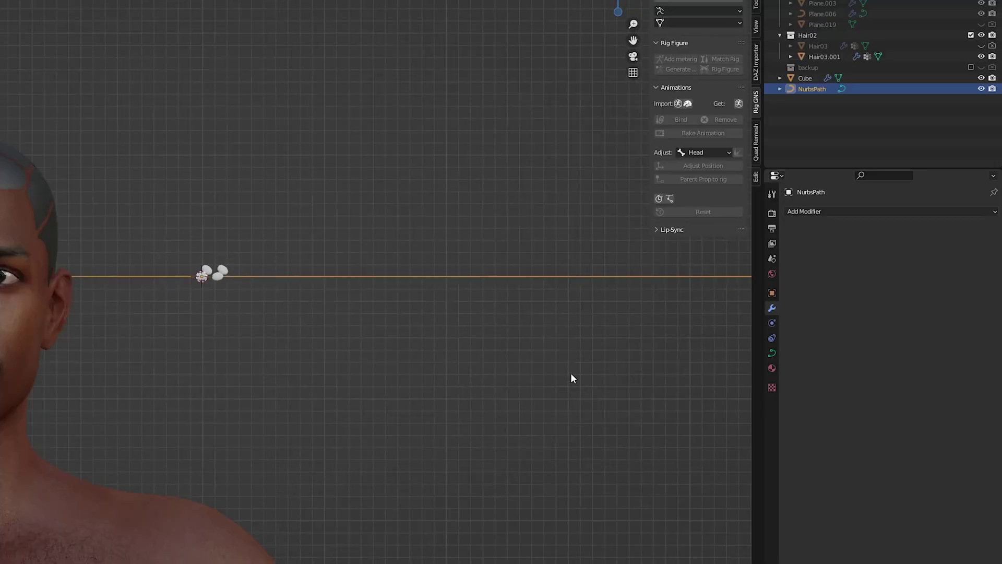
{"action": "left_click", "coordinate": [288, 299]}
Fit the array to NurbsPath, use NurbsPath as the curve deformer, and pack lobes tighter.
{"action": "left_click", "coordinate": [805, 77]}
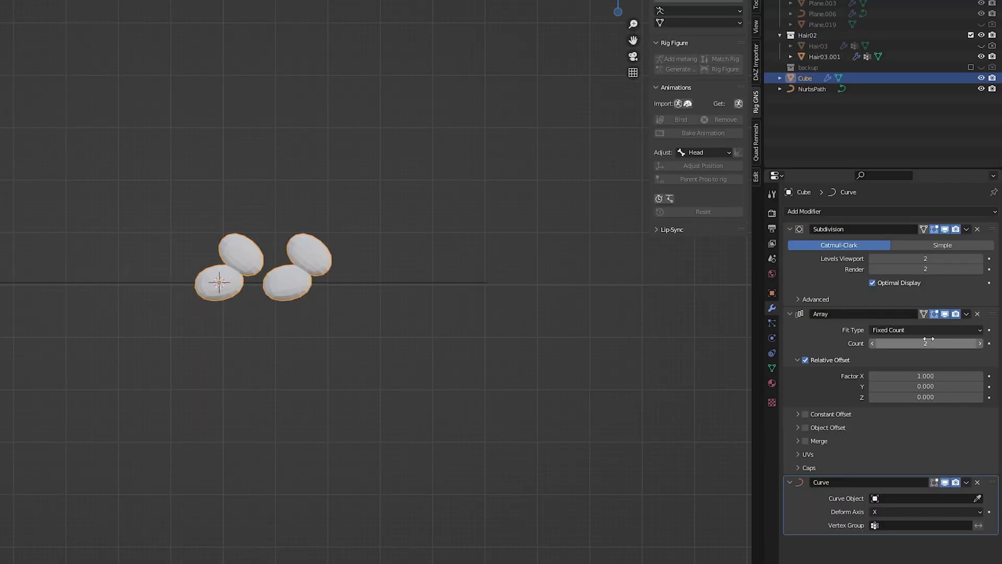
{"action": "left_click", "coordinate": [923, 329]}
{"action": "left_click", "coordinate": [917, 366]}
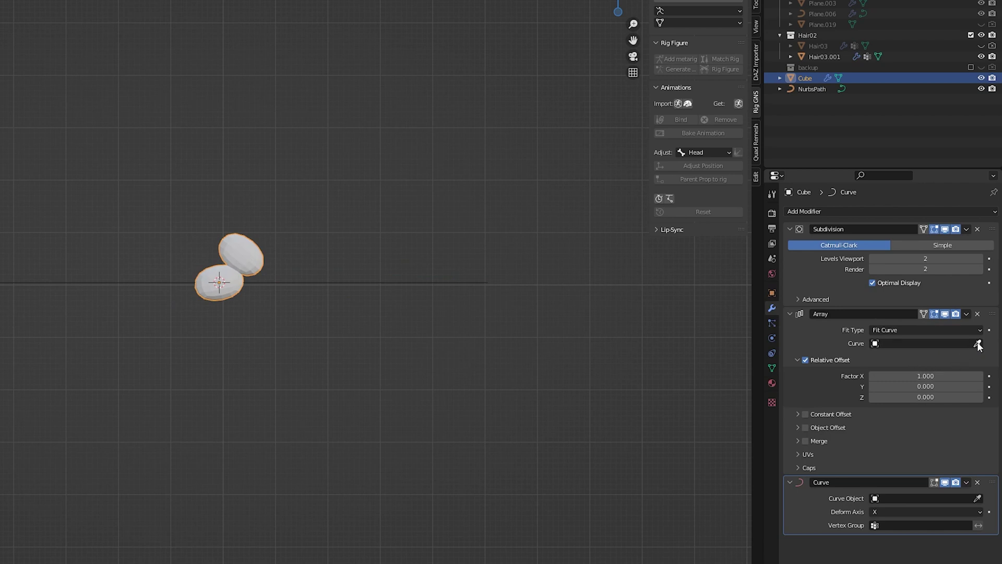
{"action": "left_click", "coordinate": [425, 285]}
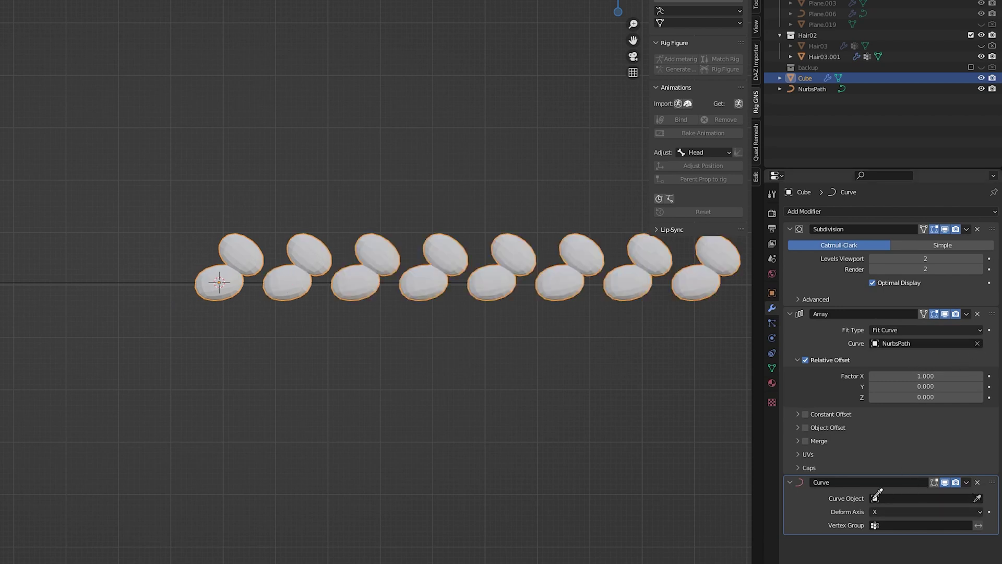
{"action": "left_click", "coordinate": [139, 275]}
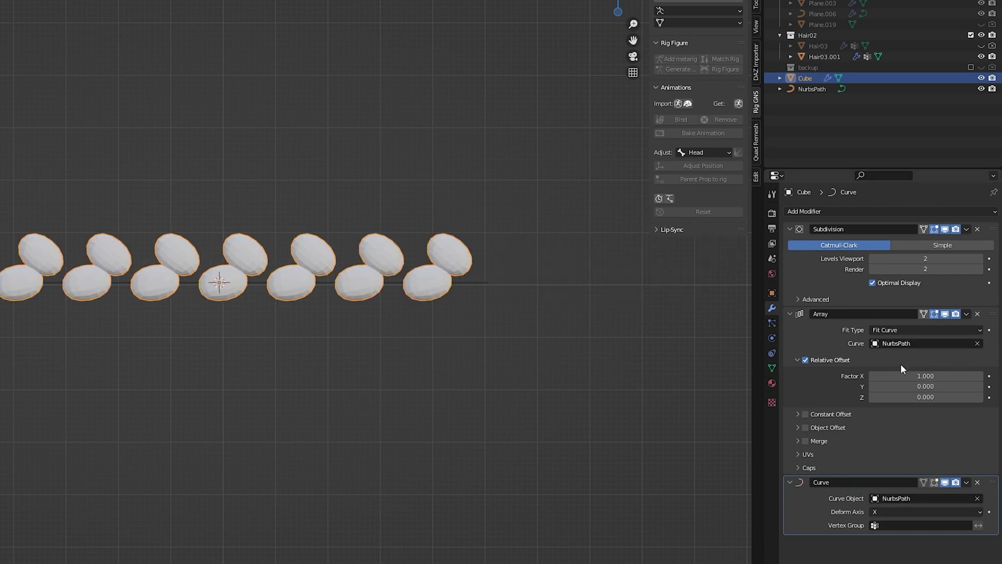
{"action": "left_click", "coordinate": [871, 376]}
{"action": "left_click", "coordinate": [871, 376]}
{"action": "left_click", "coordinate": [872, 376]}
{"action": "left_click", "coordinate": [872, 376]}
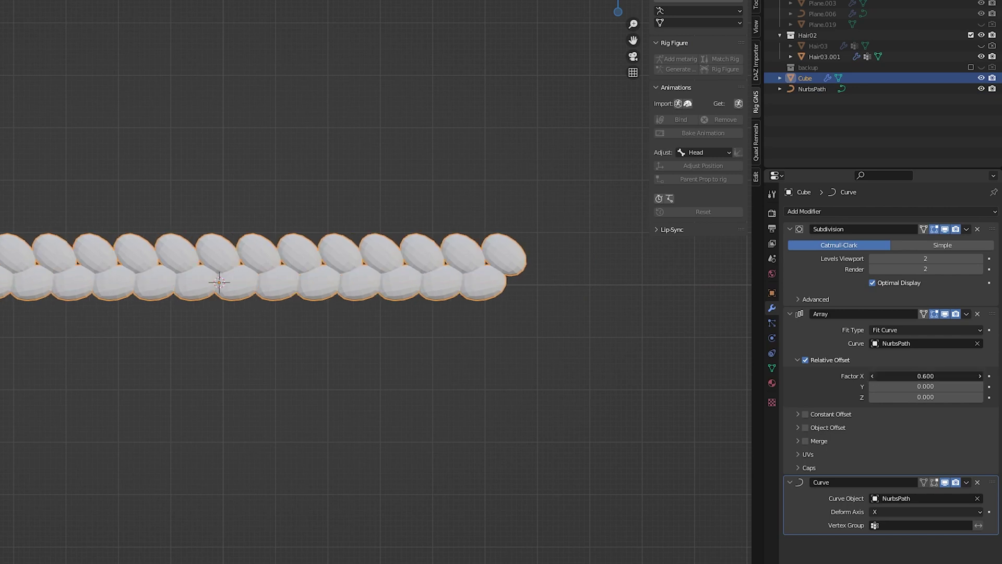
{"action": "left_click", "coordinate": [871, 376]}
Move the braid vertically and raise the curve's end point.
{"action": "key", "text": "g"}
{"action": "key", "text": "z"}
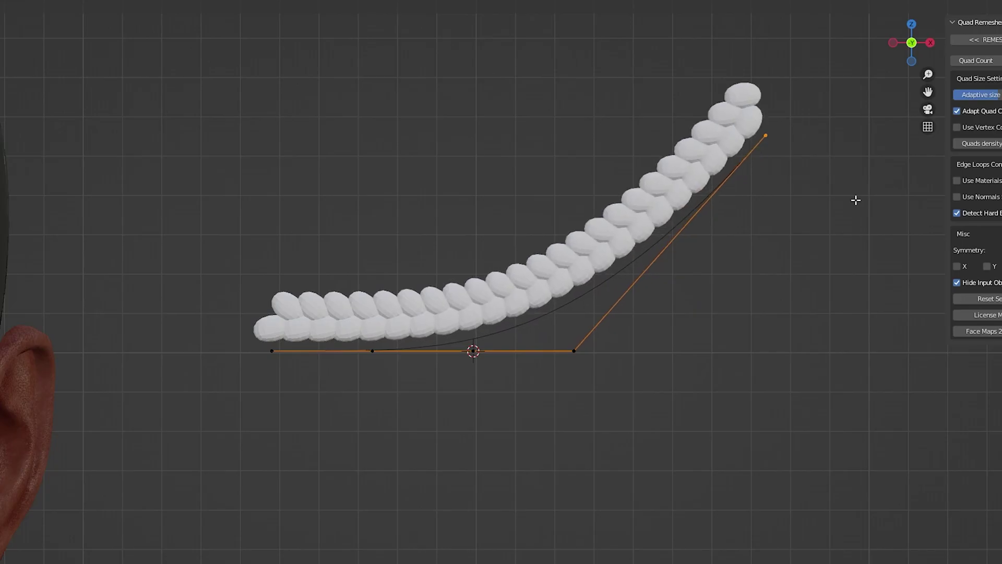
{"action": "scroll", "coordinate": [819, 261], "scroll_direction": "down", "scroll_amount": 2}
{"action": "key", "text": "g"}
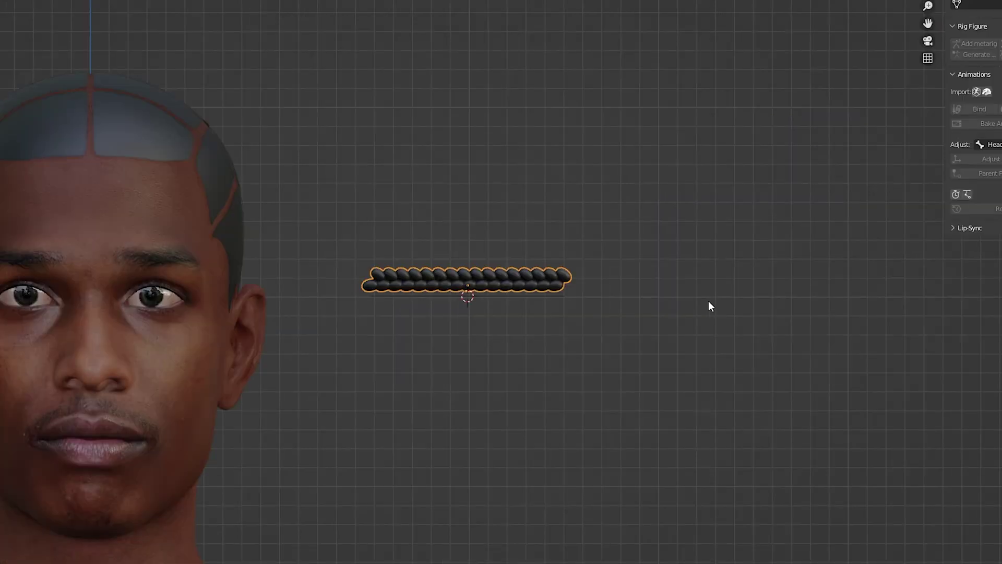
{"action": "scroll", "coordinate": [755, 308], "scroll_direction": "up", "scroll_amount": 2}
Shrink the braid, apply its scale, and bend the curve end up and right.
{"action": "key", "text": "s"}
{"action": "left_click", "coordinate": [644, 297]}
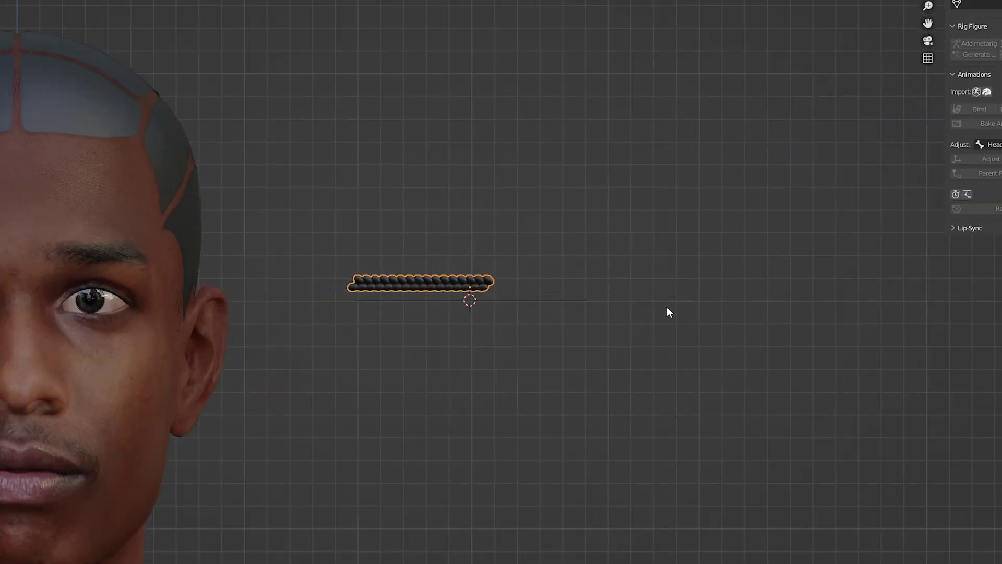
{"action": "key", "text": "ctrl+a"}
{"action": "left_click", "coordinate": [678, 317]}
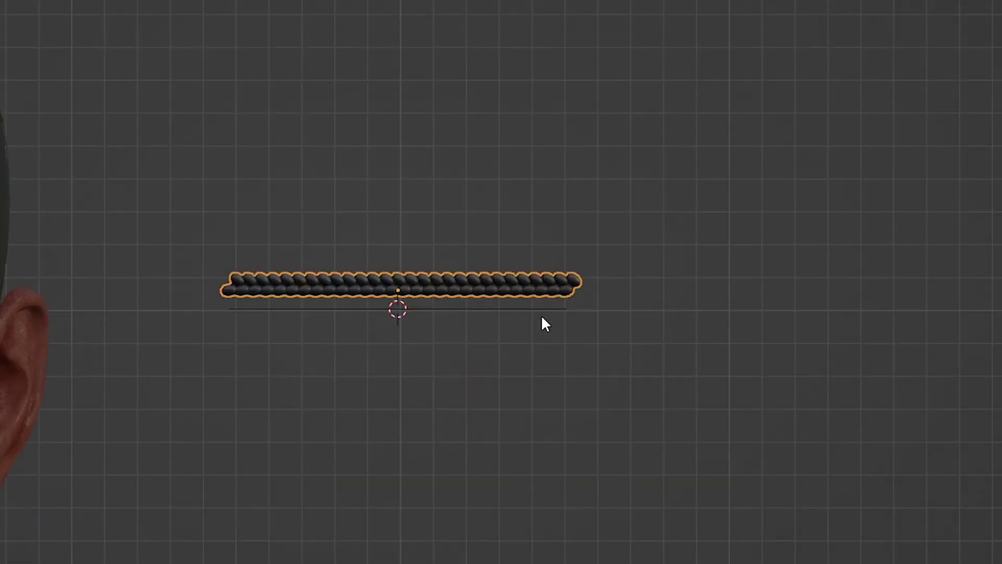
{"action": "key", "text": "g"}
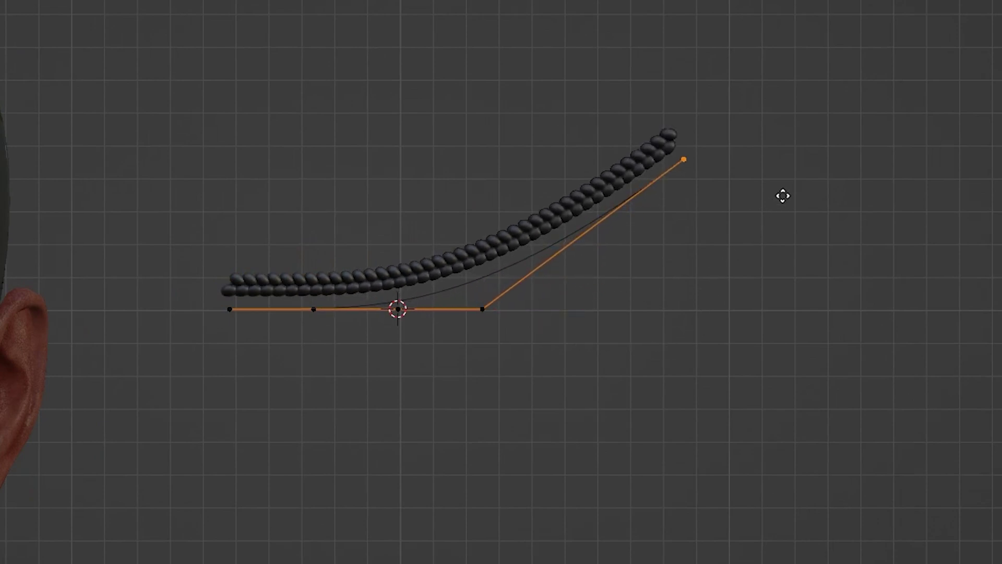
{"action": "left_click", "coordinate": [801, 182]}
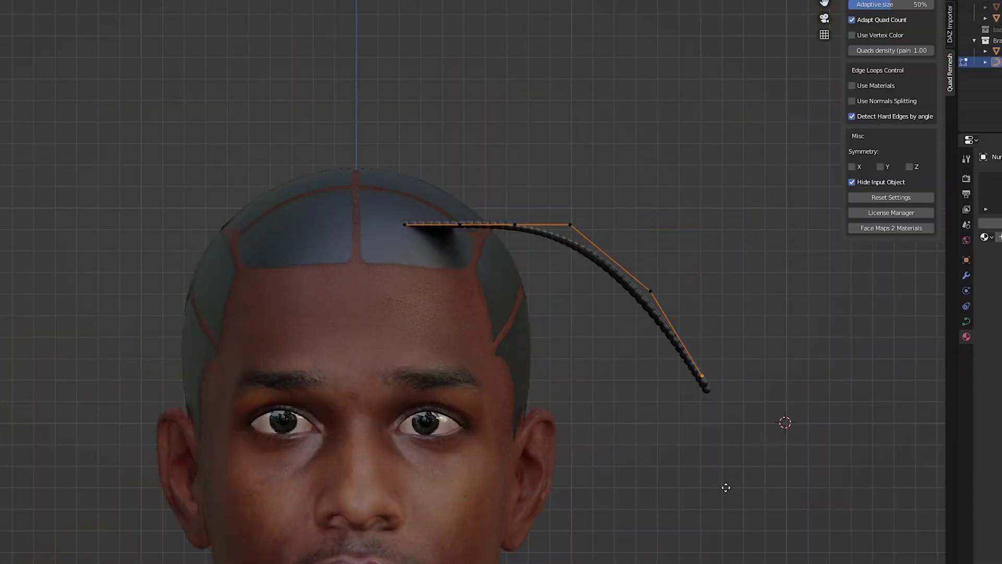
Hook the braid curve over the scalp and adjust its thickness with Alt+S, checking several angles.
{"action": "key", "text": "g"}
{"action": "middle_click_drag", "start_coordinate": [514, 295], "coordinate": [382, 338]}
{"action": "middle_click_drag", "start_coordinate": [367, 229], "coordinate": [458, 271]}
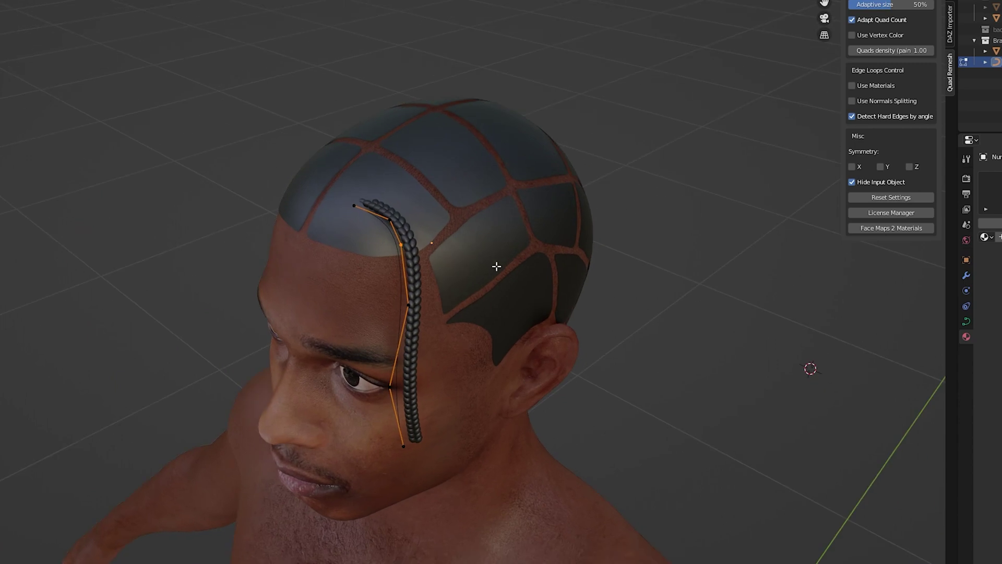
{"action": "key", "text": "alt+s"}
{"action": "left_click", "coordinate": [480, 371]}
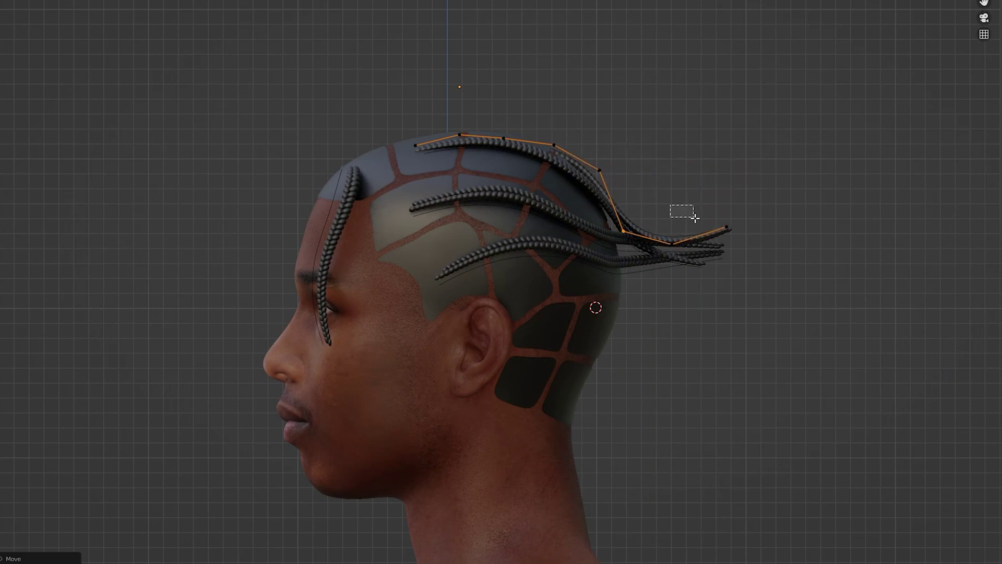
{"action": "middle_click_drag", "start_coordinate": [620, 235], "coordinate": [664, 178]}
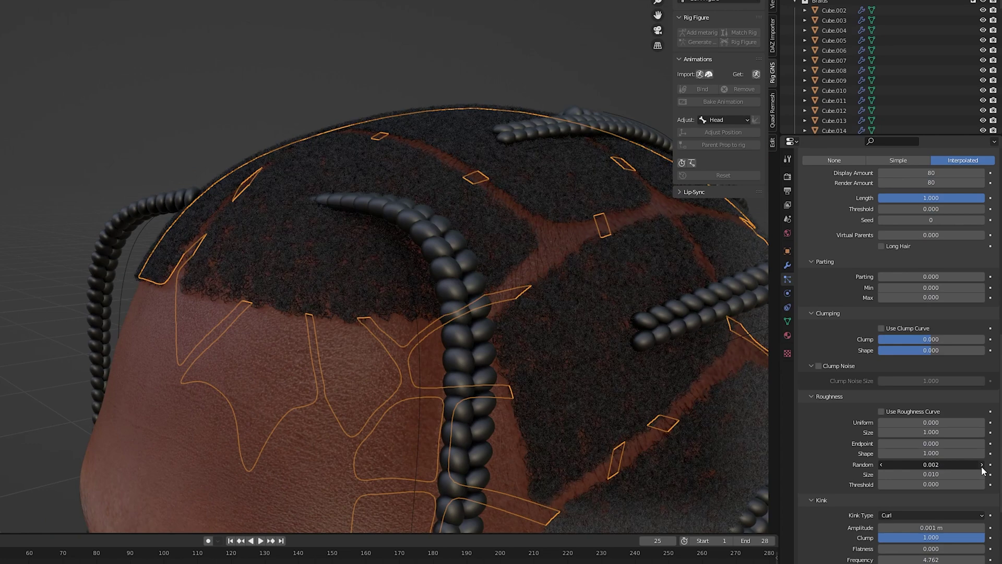
Raise the children's Random roughness to 0.004 and orbit to inspect the hair.
{"action": "left_click", "coordinate": [981, 465]}
{"action": "left_click", "coordinate": [981, 465]}
{"action": "scroll", "coordinate": [534, 203], "scroll_direction": "down", "scroll_amount": 5}
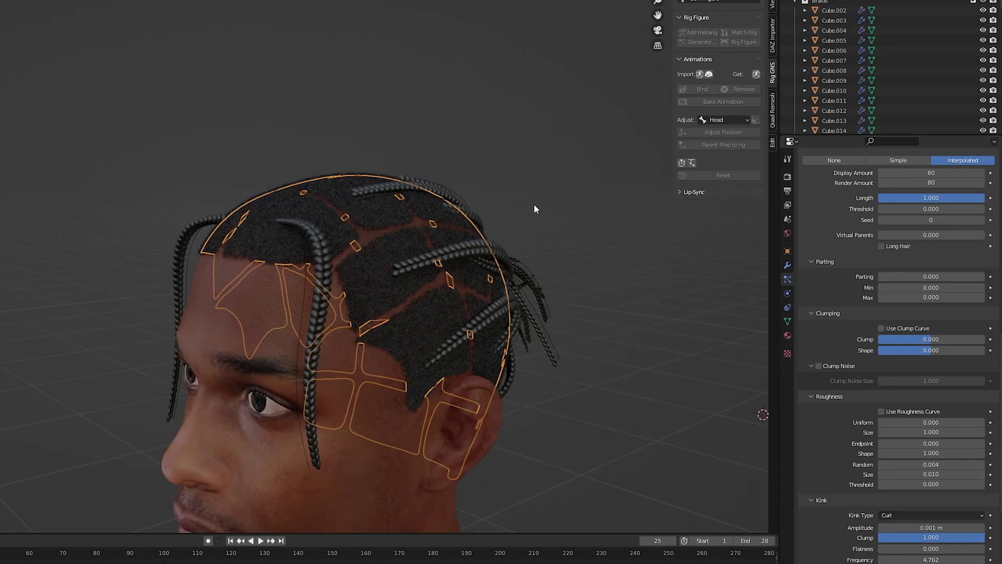
{"action": "middle_click_drag", "start_coordinate": [533, 209], "coordinate": [570, 235]}
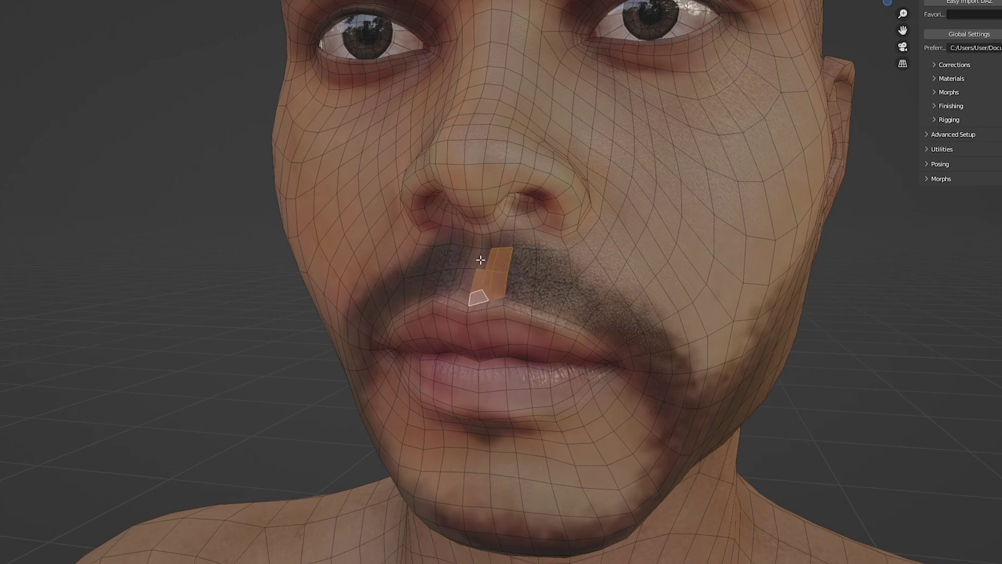
Separate the selected face patch above the lip into its own object and select it.
{"action": "key", "text": "p"}
{"action": "left_click", "coordinate": [576, 286]}
{"action": "key", "text": "Tab"}
{"action": "left_click", "coordinate": [505, 284]}
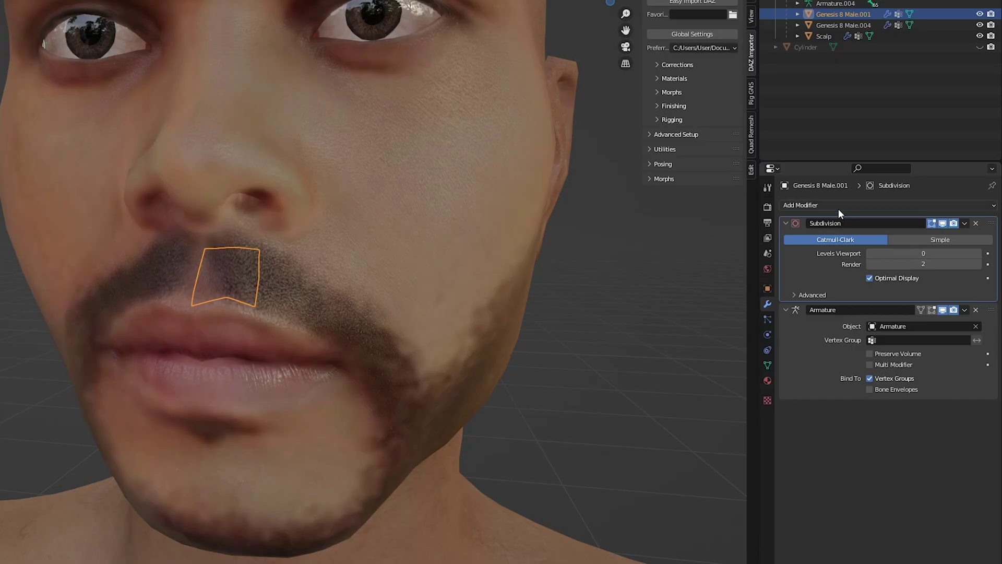
Add Mirror and Shrinkwrap (offset 0.002) modifiers, then extend the patch along the jaw.
{"action": "left_click", "coordinate": [838, 206]}
{"action": "left_click", "coordinate": [805, 332]}
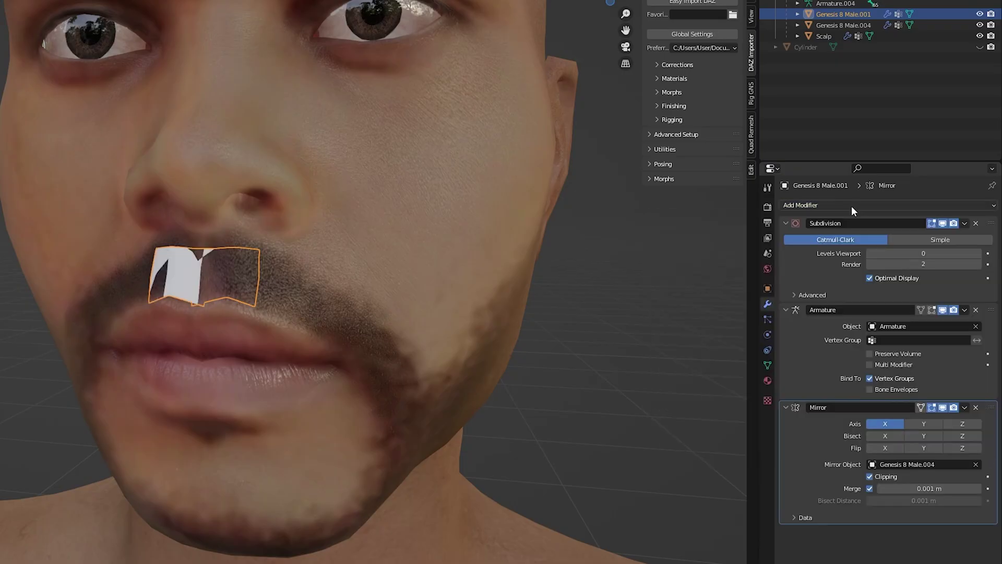
{"action": "left_click", "coordinate": [850, 206]}
{"action": "left_click", "coordinate": [866, 331]}
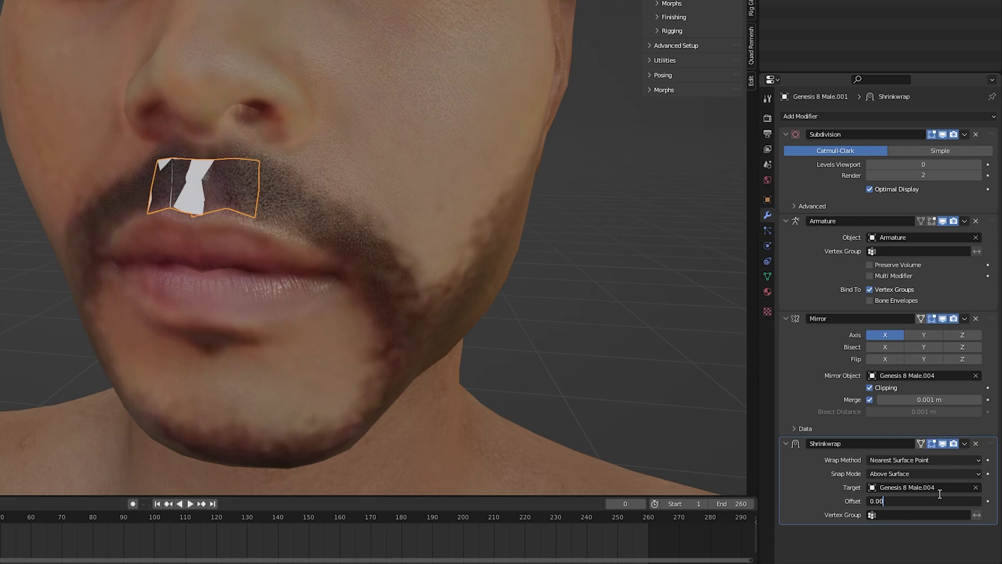
{"action": "key", "text": "Return"}
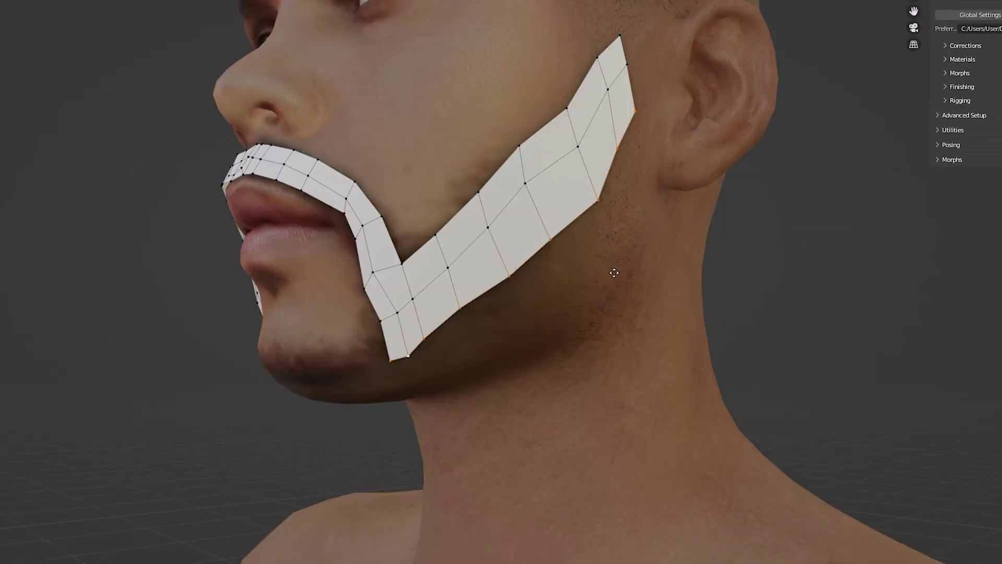
{"action": "left_click", "coordinate": [616, 292]}
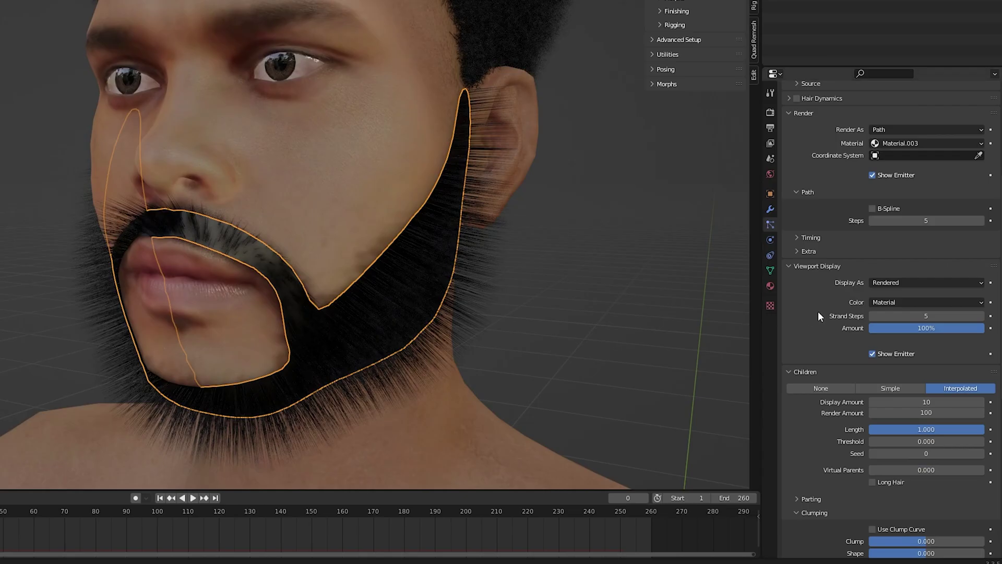
Scroll and orbit the view to inspect the bearded head in profile.
{"action": "scroll", "coordinate": [818, 311], "scroll_direction": "down", "scroll_amount": 4}
{"action": "scroll", "coordinate": [829, 330], "scroll_direction": "down", "scroll_amount": 2}
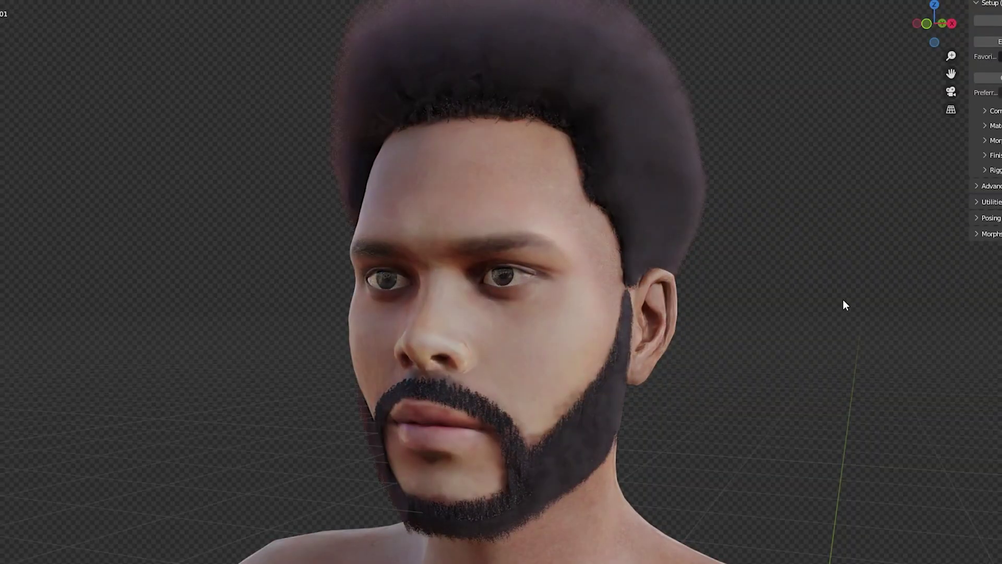
{"action": "middle_click_drag", "start_coordinate": [845, 304], "coordinate": [813, 291]}
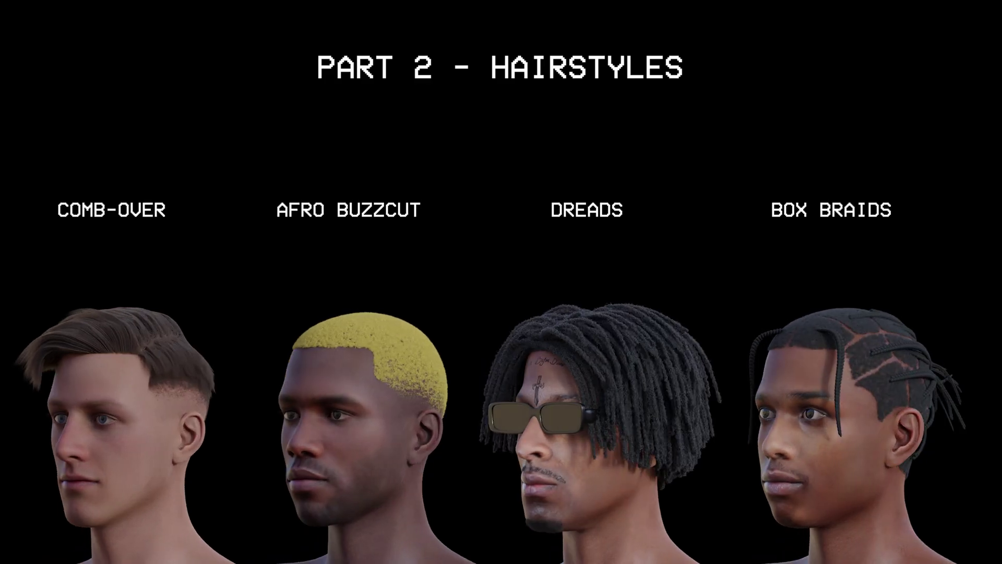